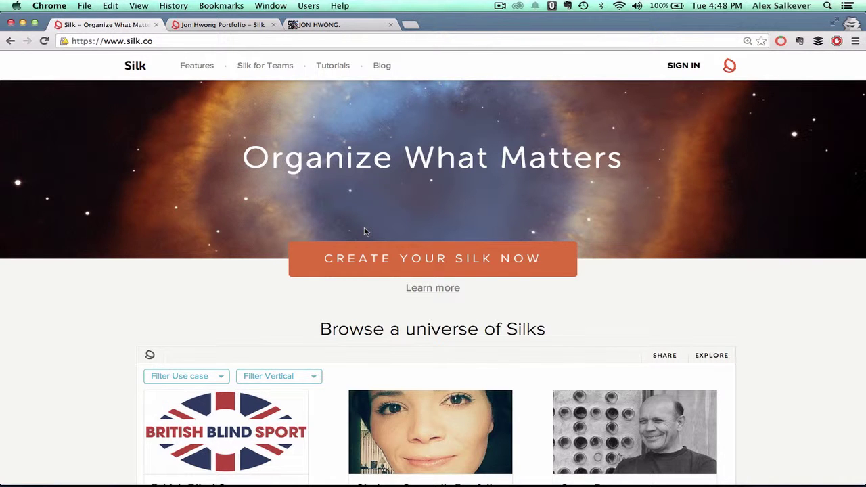
scroll(364, 231, "down", 3)
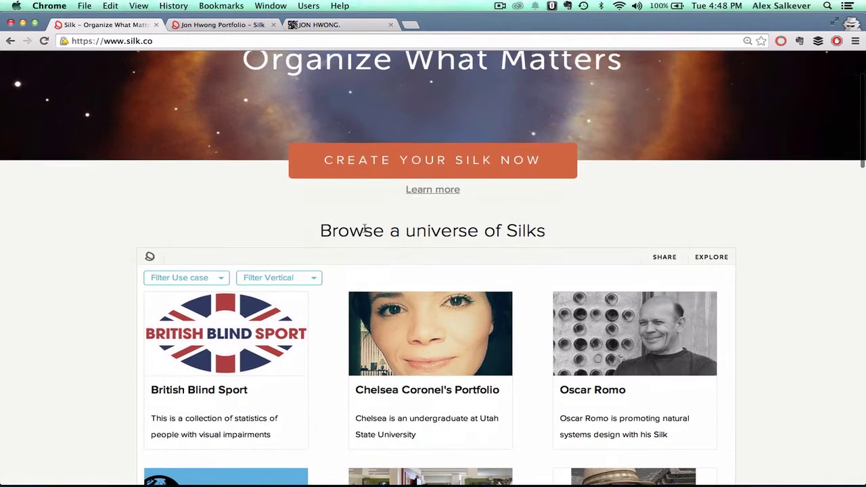
scroll(364, 228, "down", 4)
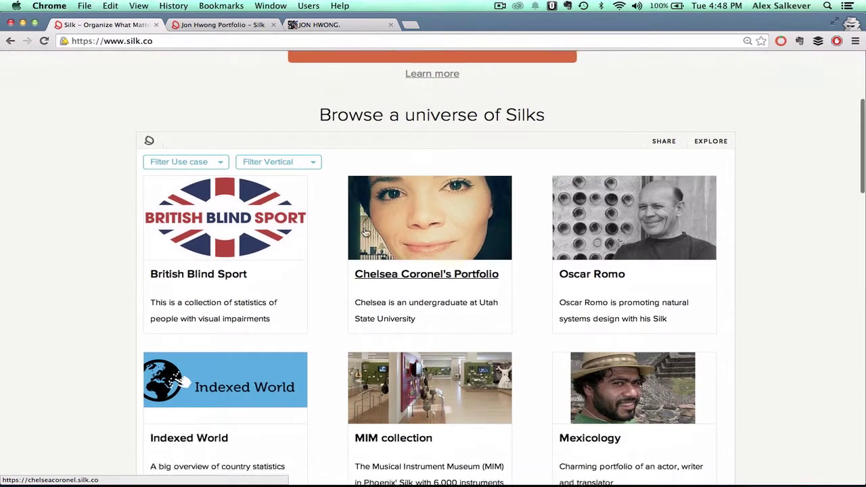
scroll(364, 231, "down", 2)
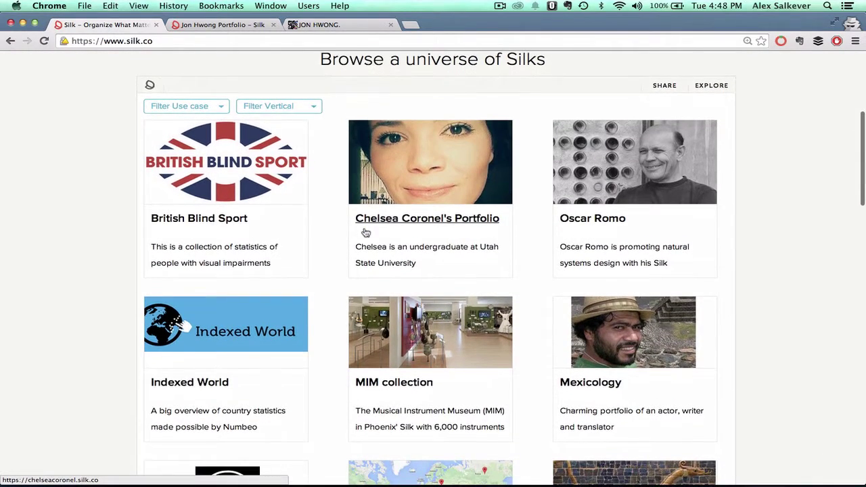
scroll(364, 229, "up", 7)
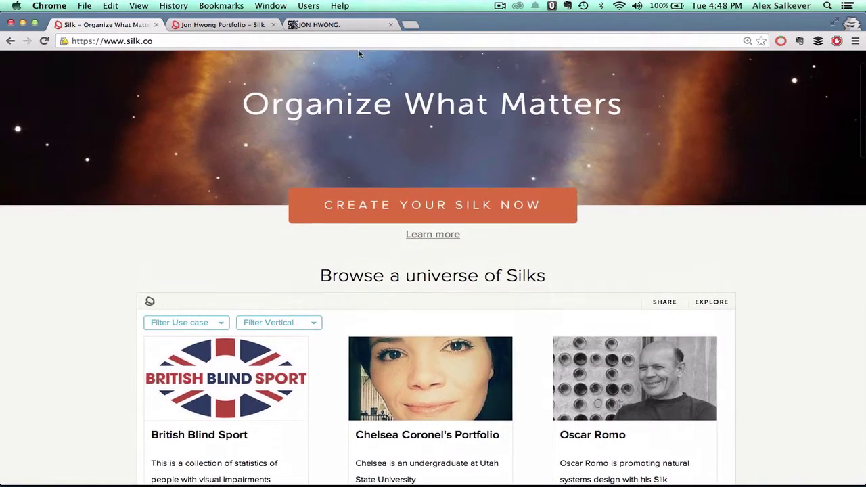
left_click(210, 25)
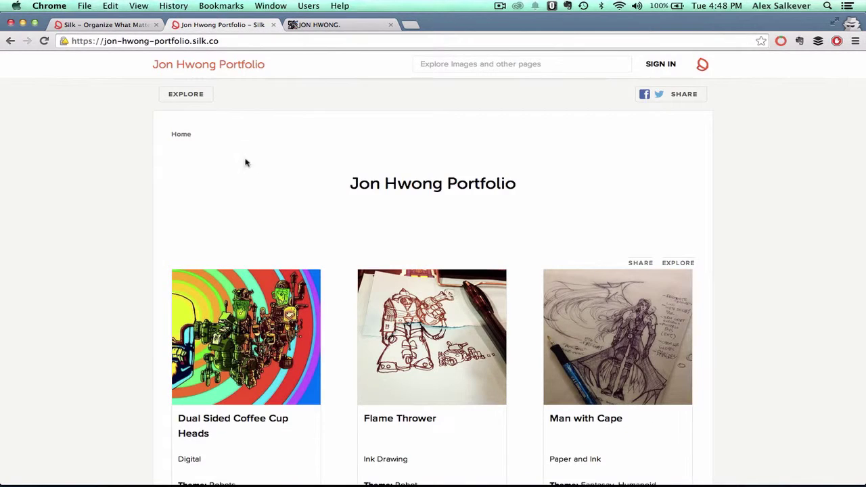
scroll(288, 188, "down", 2)
scroll(288, 188, "down", 3)
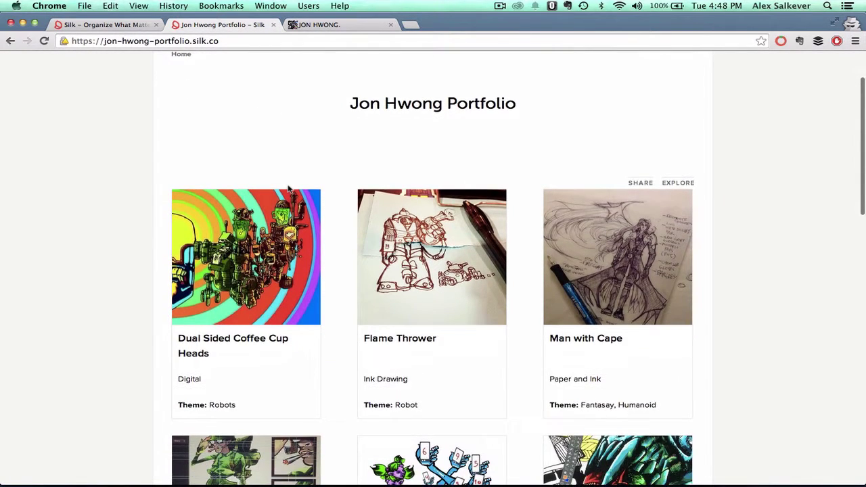
scroll(289, 191, "down", 3)
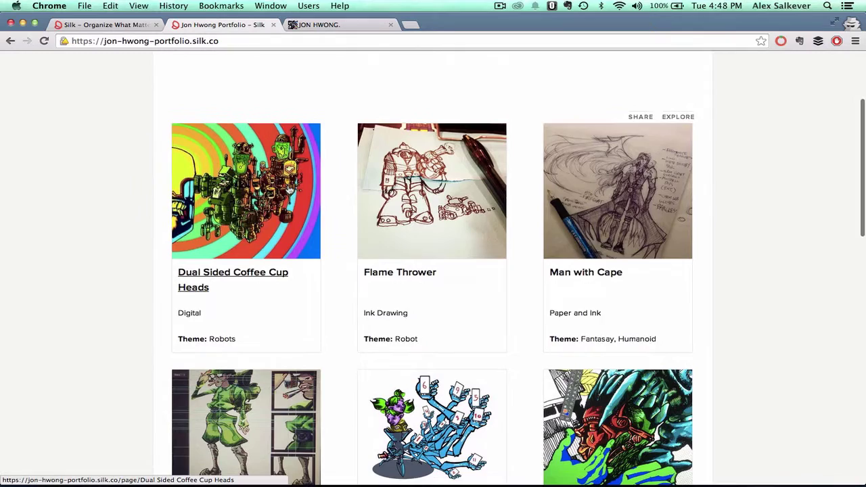
scroll(289, 191, "up", 8)
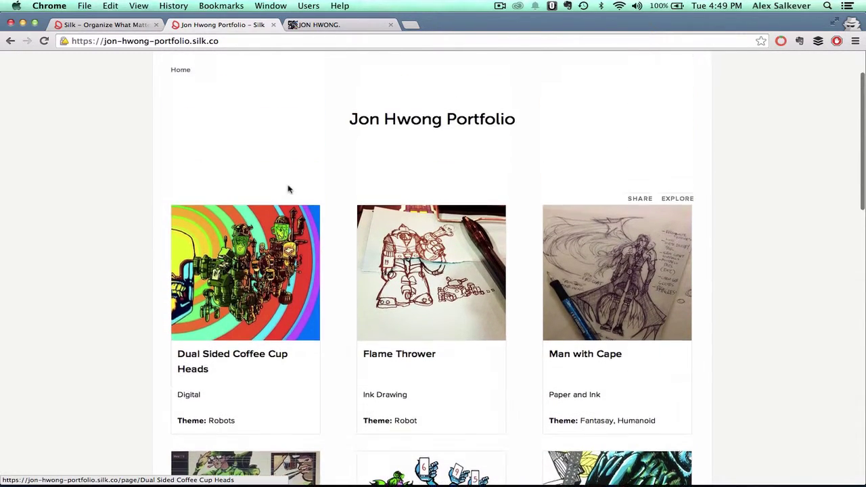
left_click(323, 26)
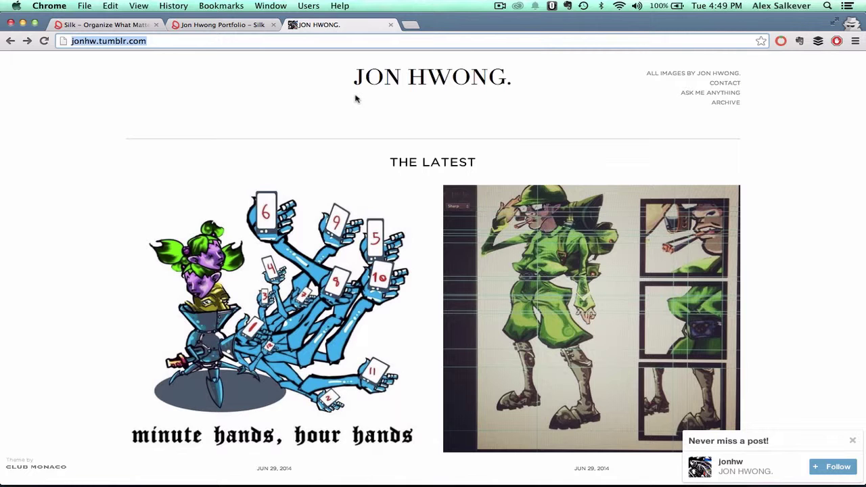
left_click(106, 25)
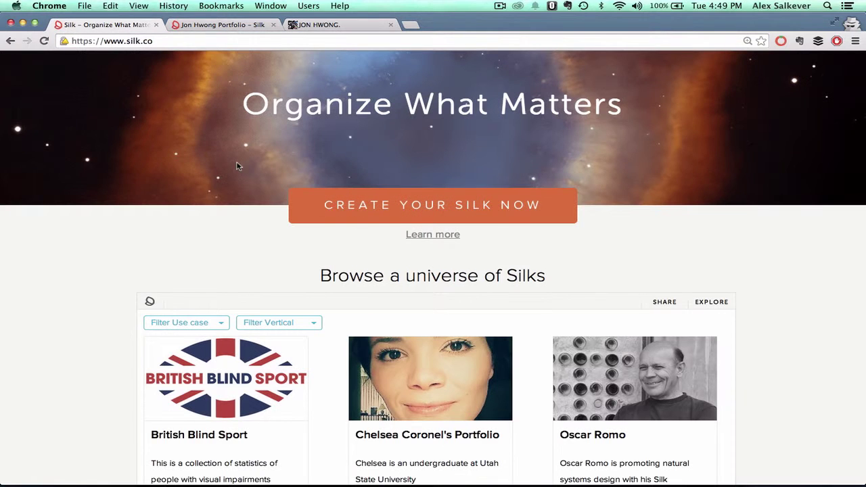
left_click(414, 208)
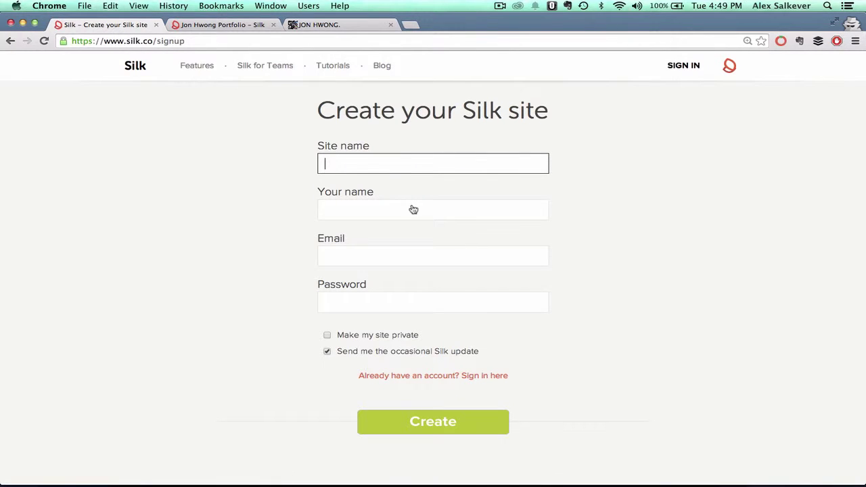
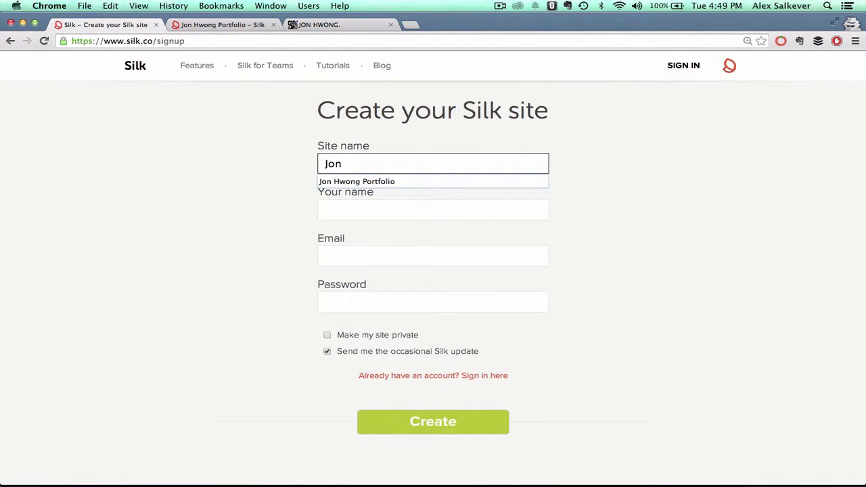
key("Down")
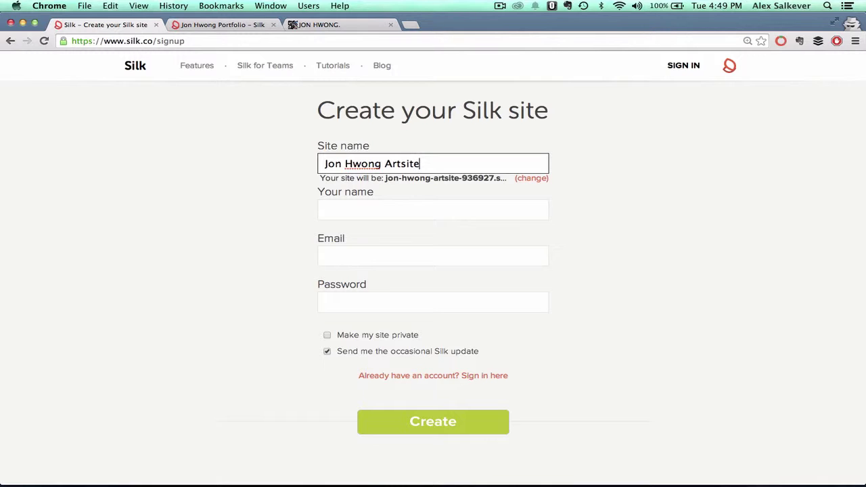
type(" Live")
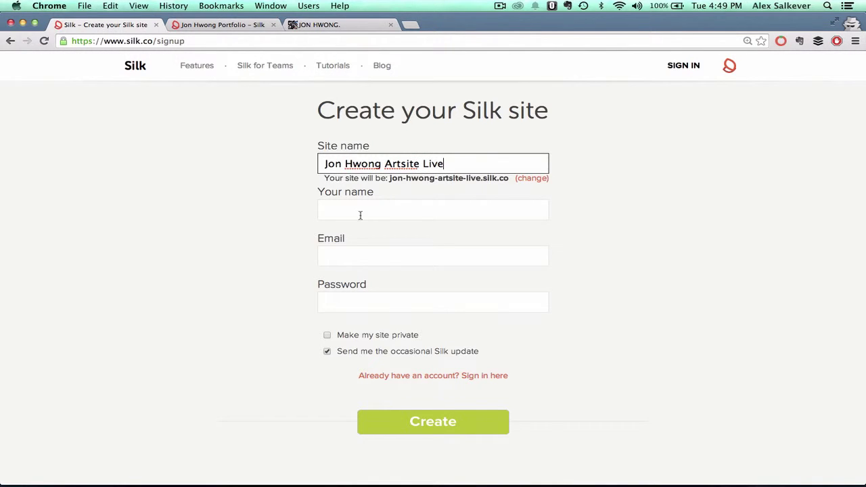
- Enter the creator's name, e-mail address and password, and create the site
left_click(359, 214)
type("Alex")
key("Tab")
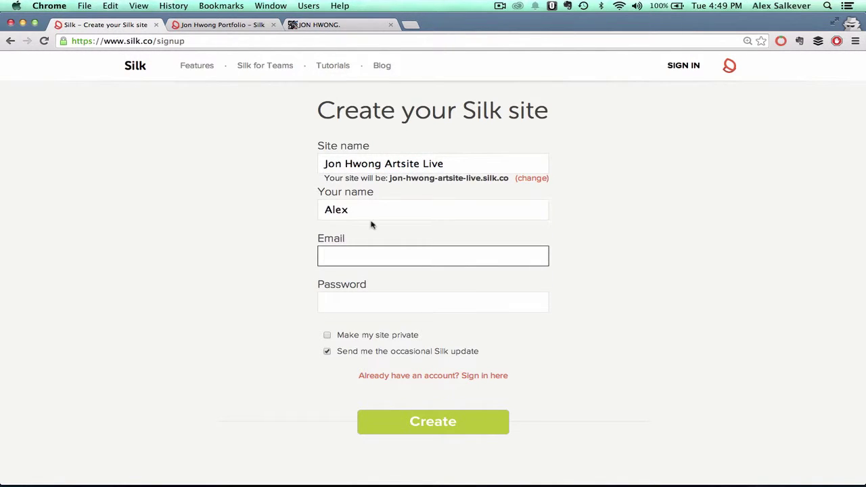
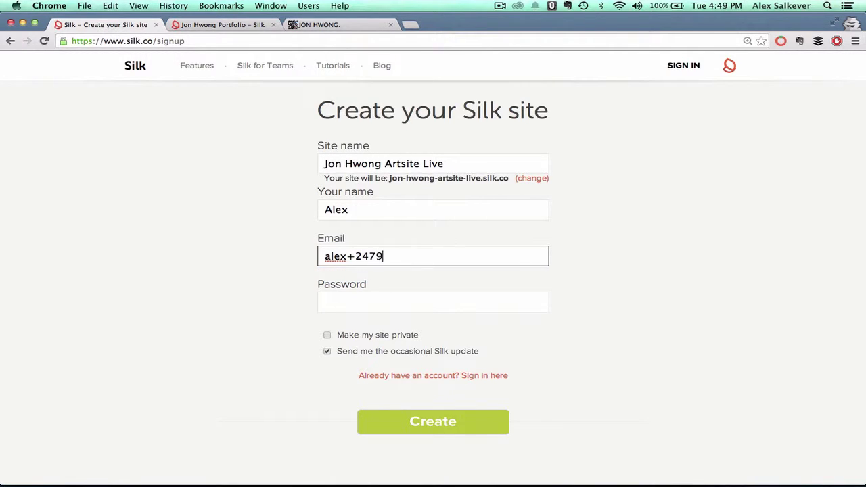
key("Tab")
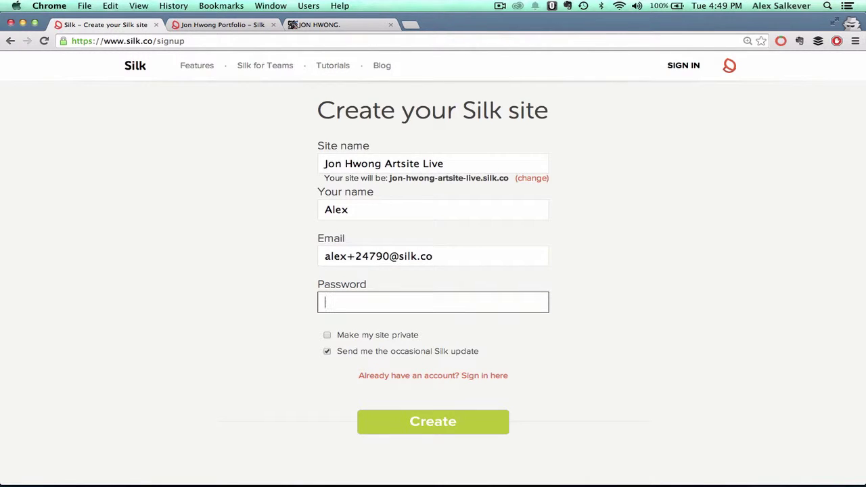
type("••••••")
left_click(431, 422)
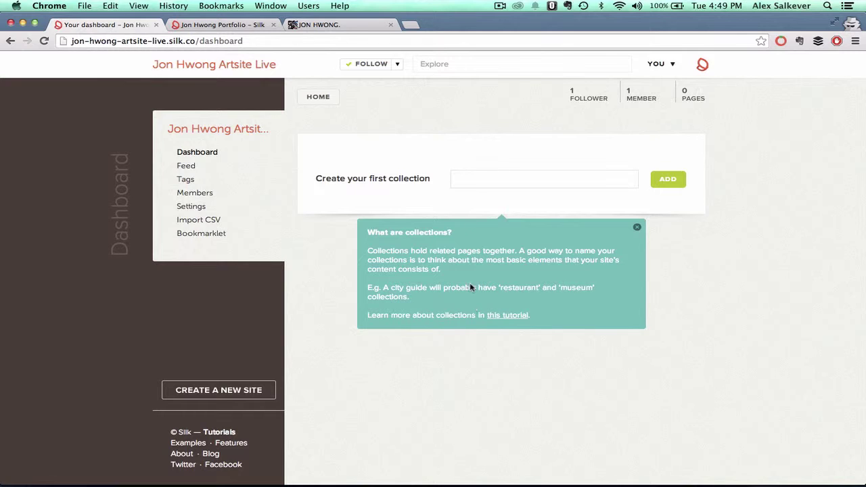
- Create the Artworks collection, then check the artist's Tumblr for artwork titles
left_click(481, 176)
type("Artow")
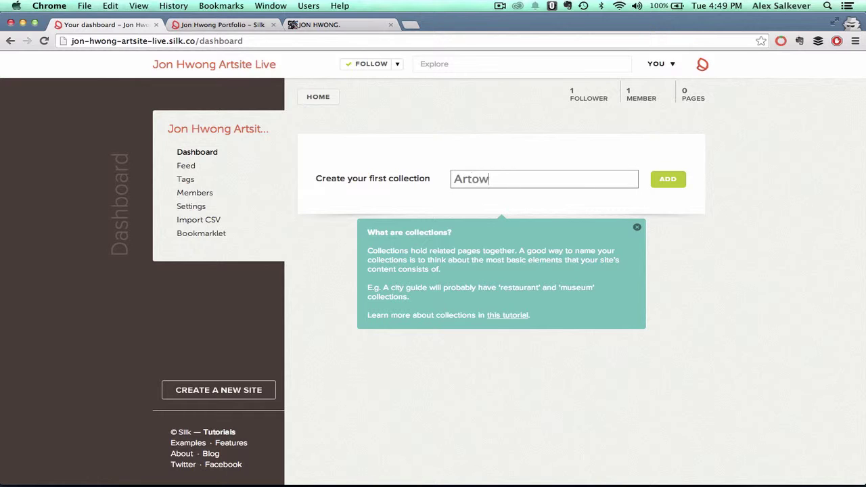
type("orks")
left_click(668, 181)
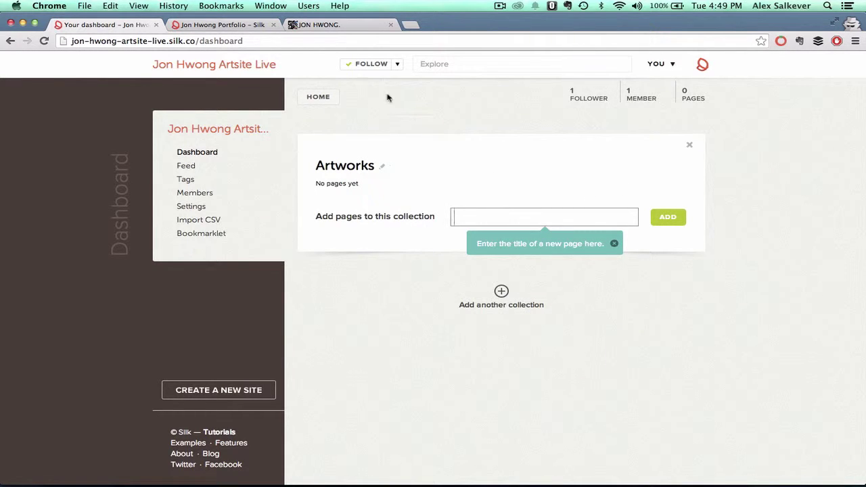
left_click(320, 25)
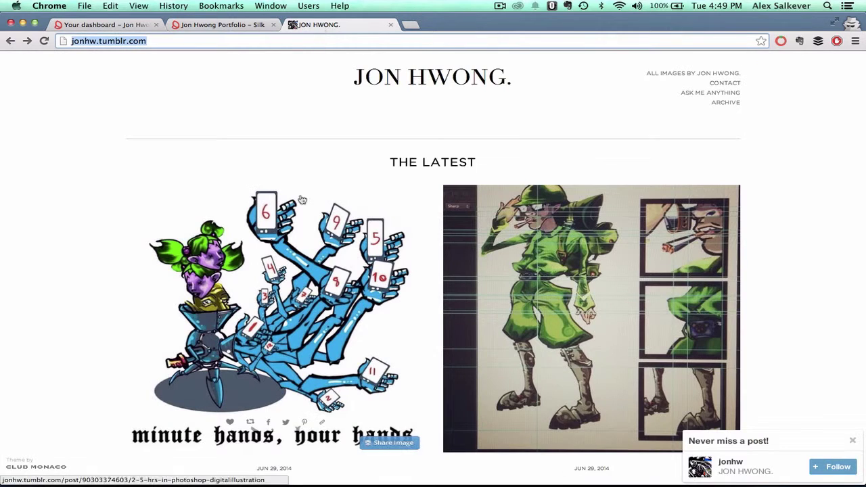
scroll(325, 184, "down", 2)
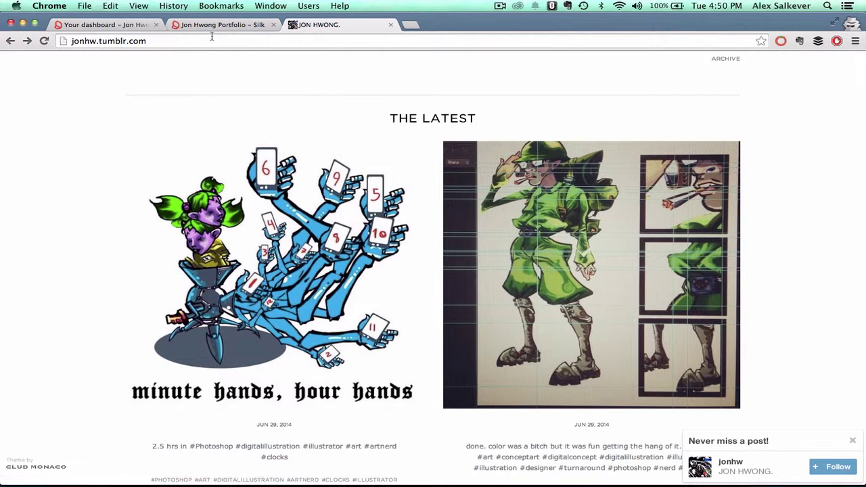
left_click(122, 27)
- Add a 'Minute Hands' page to Artworks and open it for editing
type("Mi")
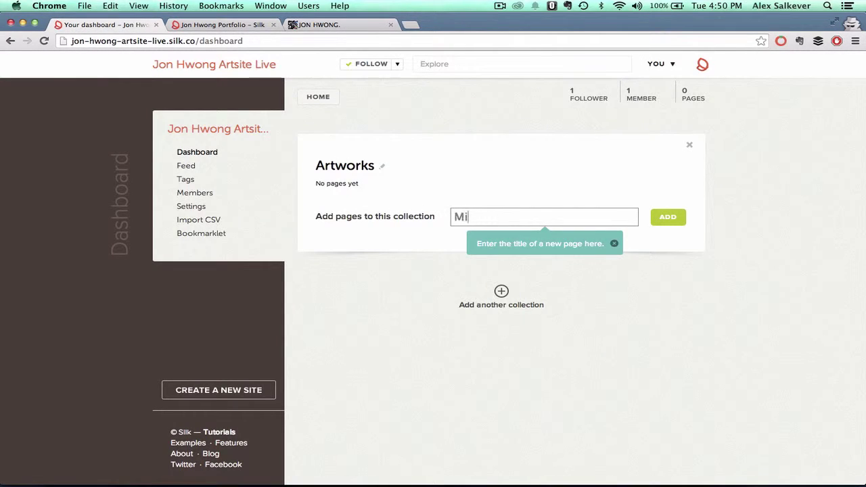
type("nute Hands")
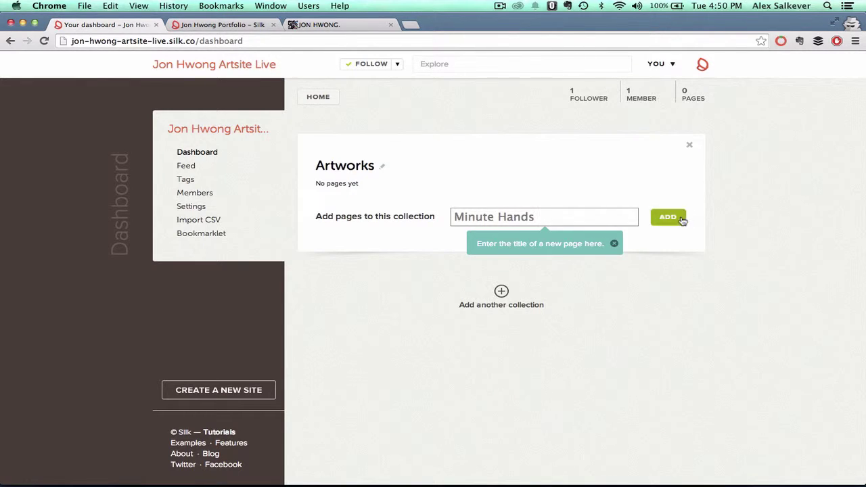
left_click(677, 219)
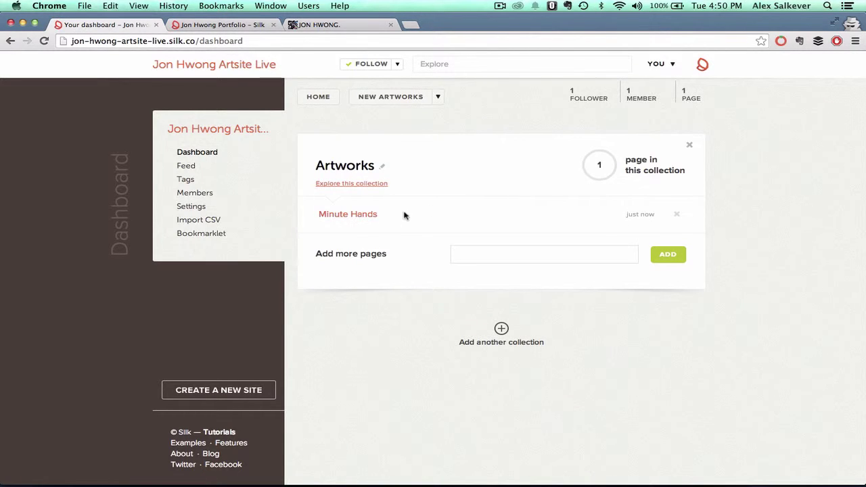
left_click(359, 217)
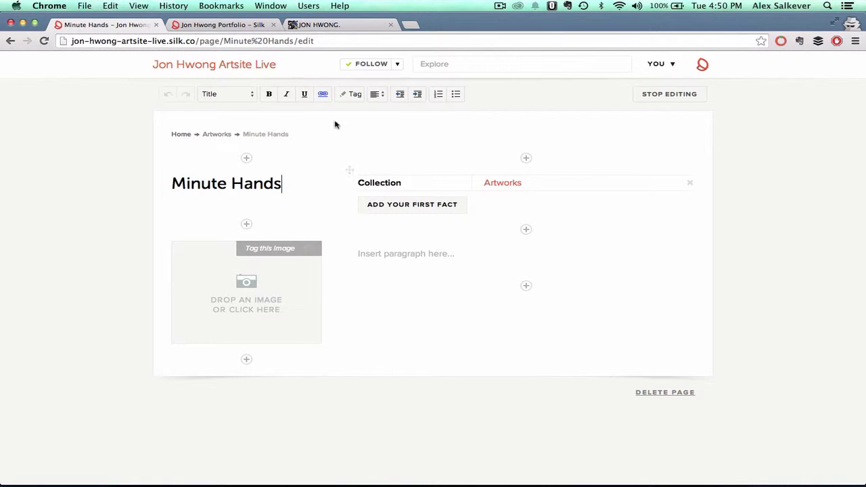
- Drag the Minute Hands image from its Tumblr post onto the page and make the block taller
left_click(326, 26)
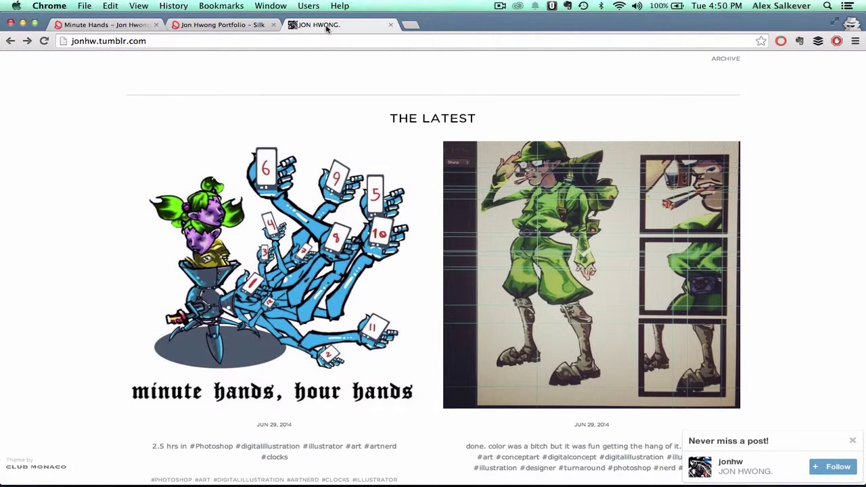
left_click(315, 217)
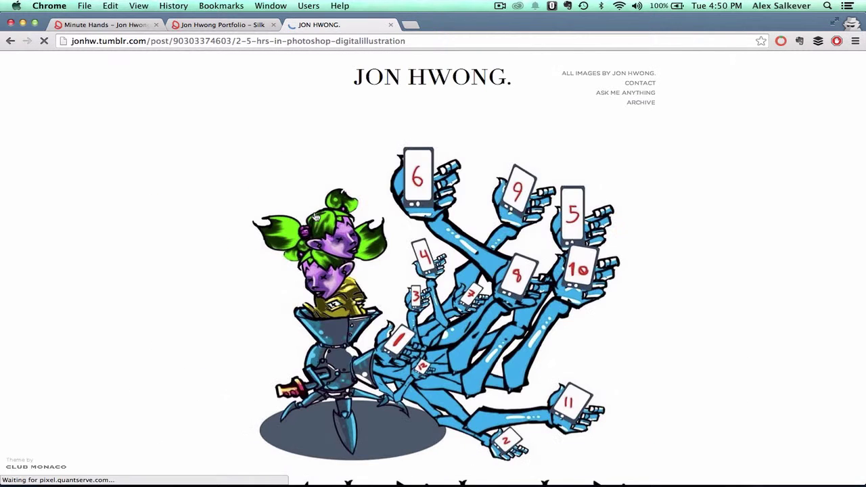
left_click_drag(401, 238, 240, 257)
left_click(242, 287)
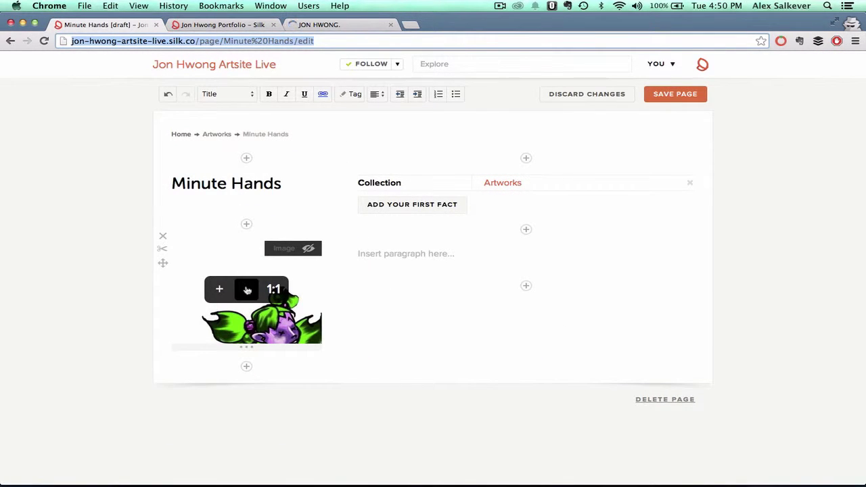
left_click(220, 290)
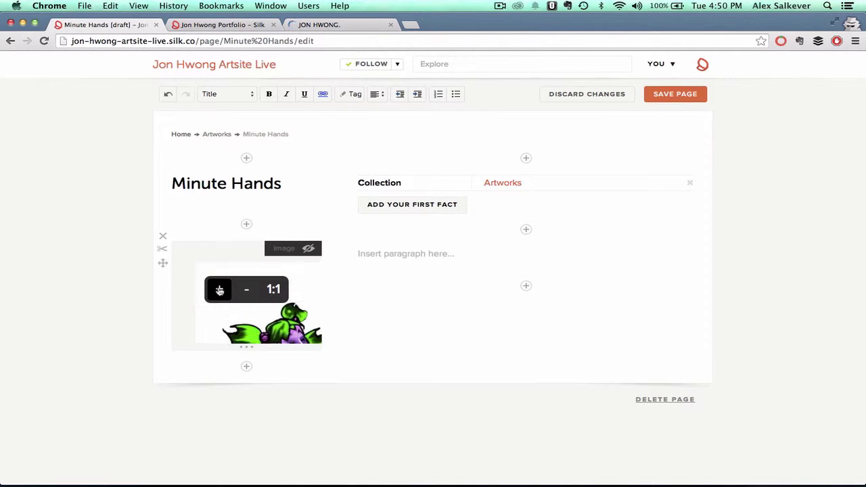
left_click_drag(246, 346, 248, 411)
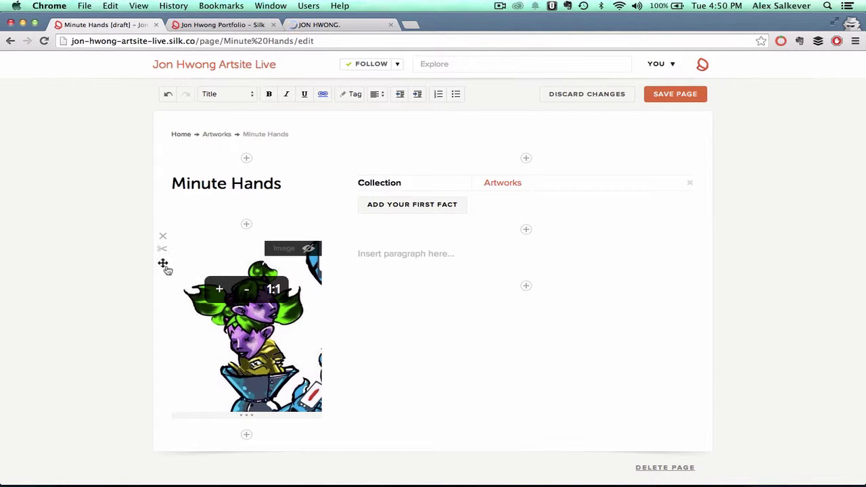
- Move the image enlarged into the right column, zooming out and panning to frame the figure
left_click_drag(170, 264, 338, 268)
left_click_drag(163, 263, 352, 265)
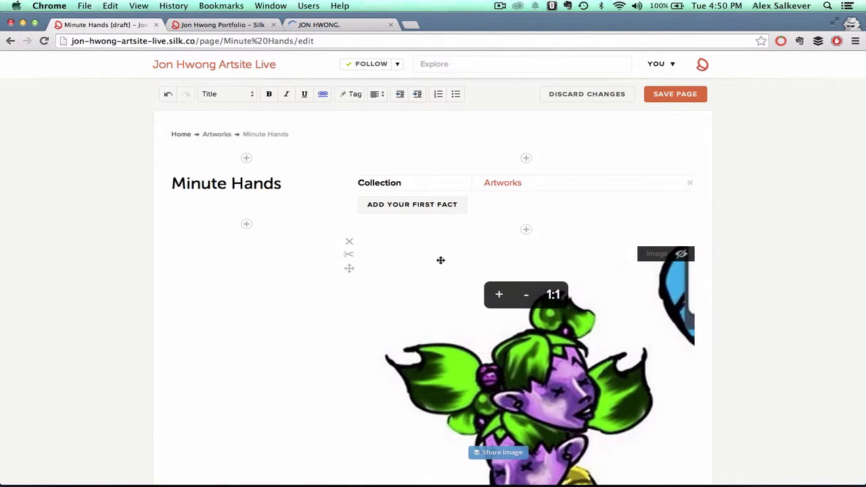
scroll(501, 257, "down", 3)
left_click(527, 200)
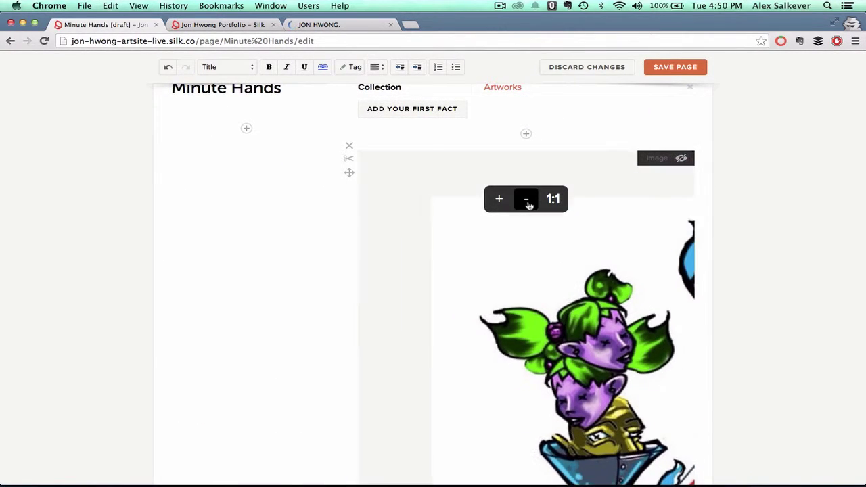
left_click_drag(526, 284, 414, 211)
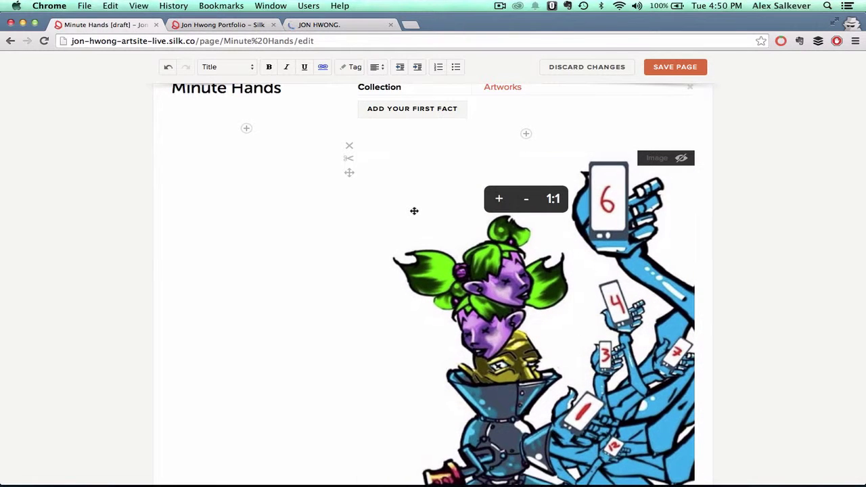
left_click(525, 199)
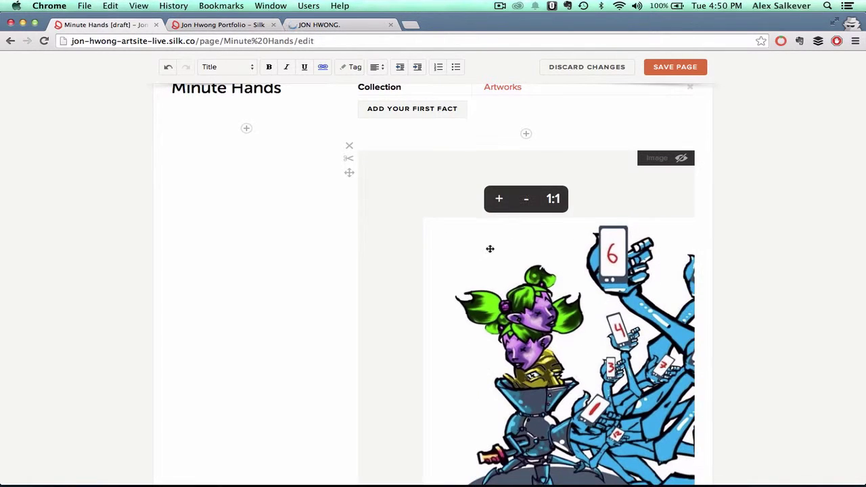
left_click_drag(490, 248, 402, 180)
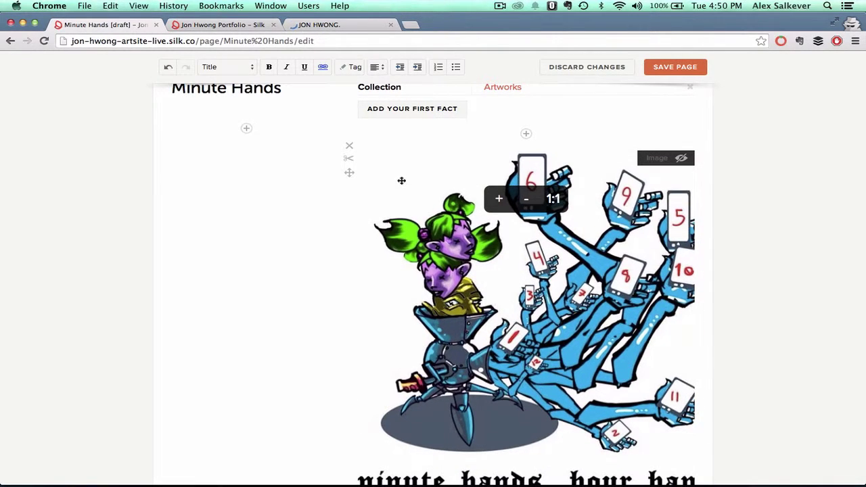
- Insert a new block above the image and show its table, list, grid, chart and map options
left_click(527, 136)
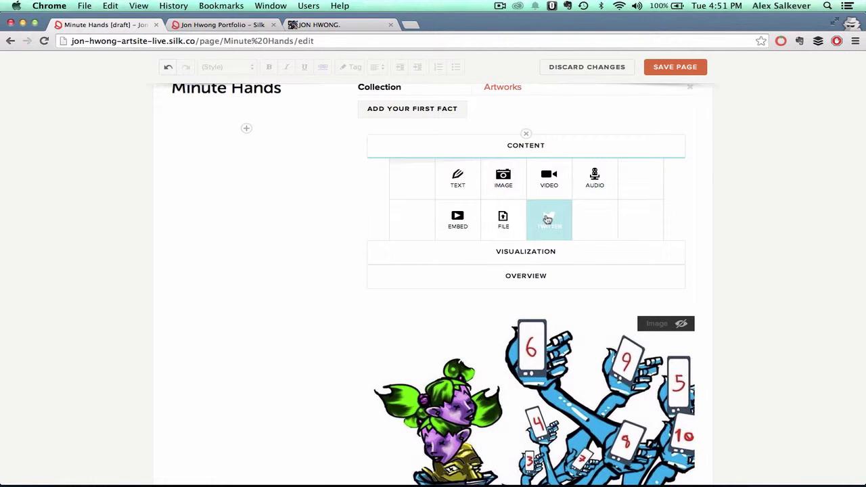
left_click(522, 249)
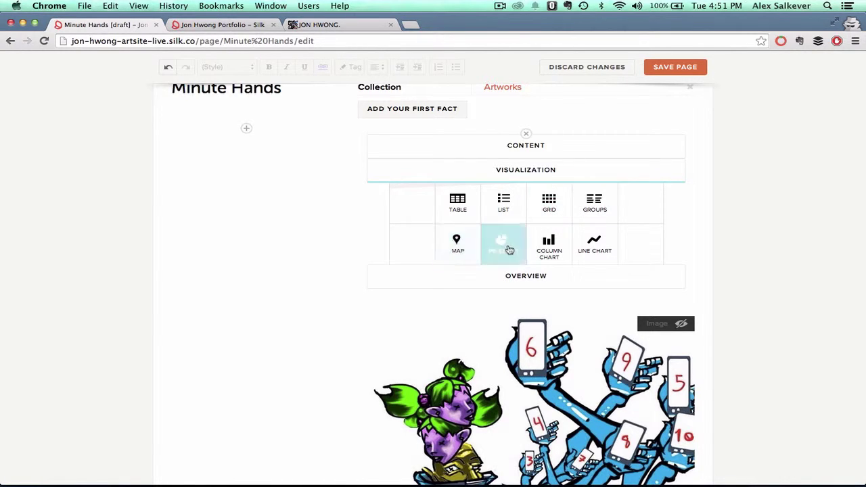
- Save the page, reopen it for editing, and move the Collection facts under the Minute Hands title
left_click(673, 68)
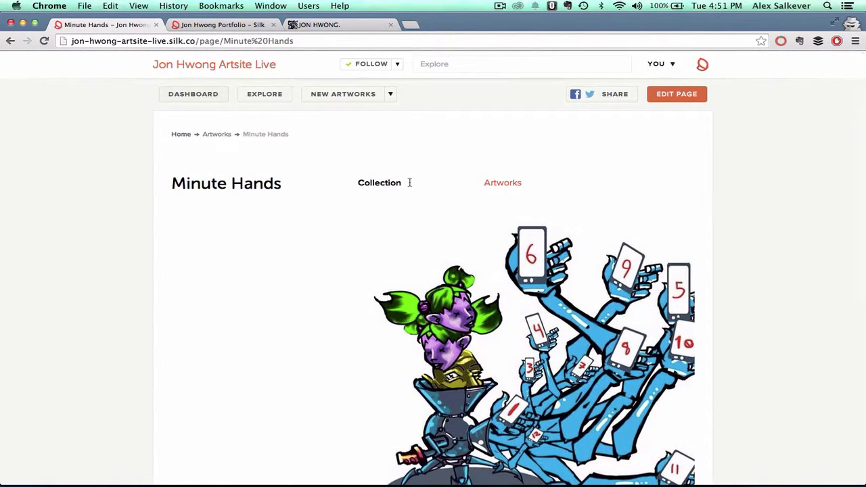
left_click(672, 94)
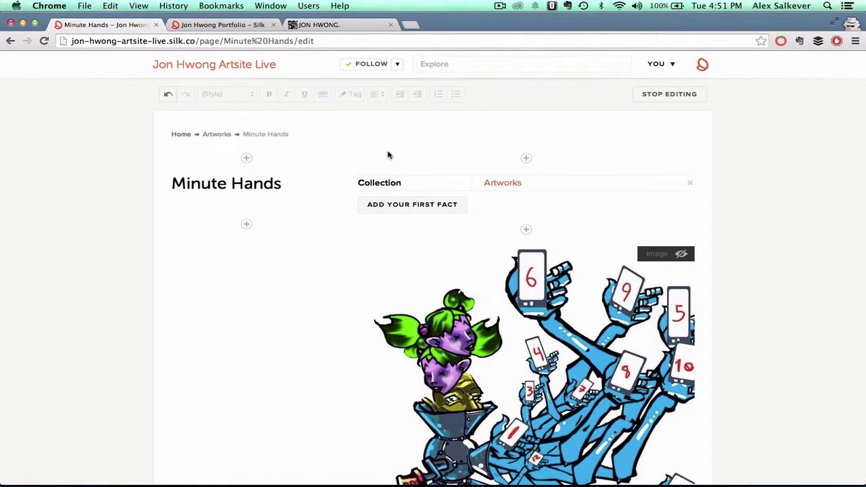
left_click_drag(349, 170, 170, 246)
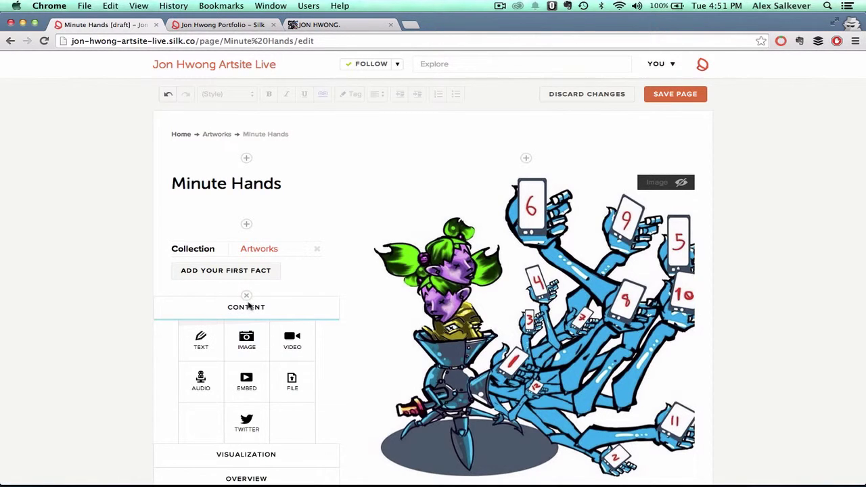
- Add facts Color: Blue, Medium: Digital and Year: 2013
left_click(228, 269)
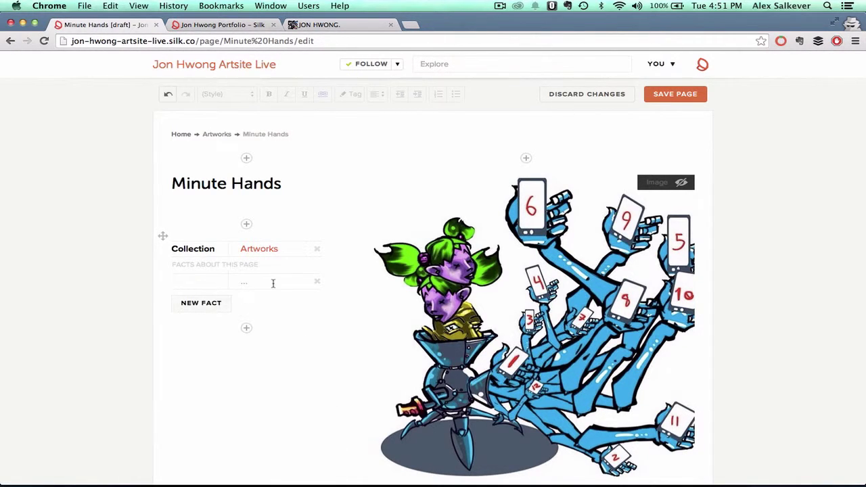
type("Color")
key("Tab")
type("Blue")
left_click(211, 306)
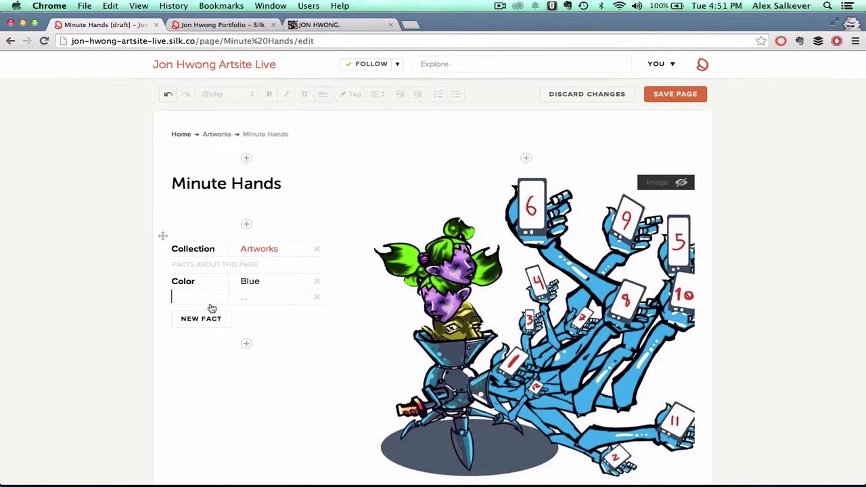
type("Medium")
key("Tab")
type("Digital")
key("Return")
key("BackSpace")
left_click(195, 319)
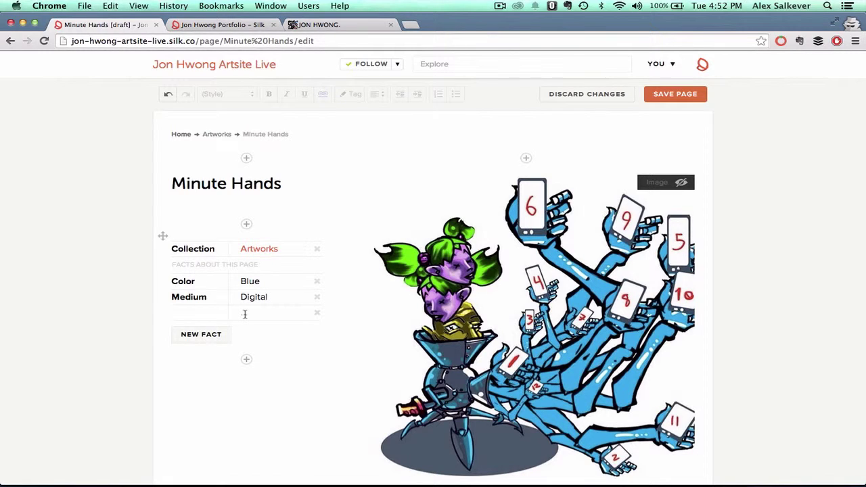
key("Tab")
- Save Minute Hands, review the saved page, and start a new untitled Artworks page
left_click(677, 96)
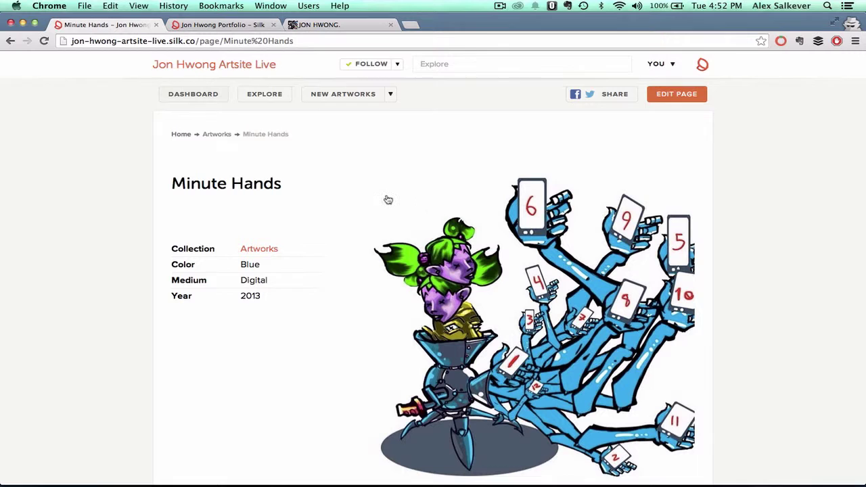
scroll(388, 199, "down", 5)
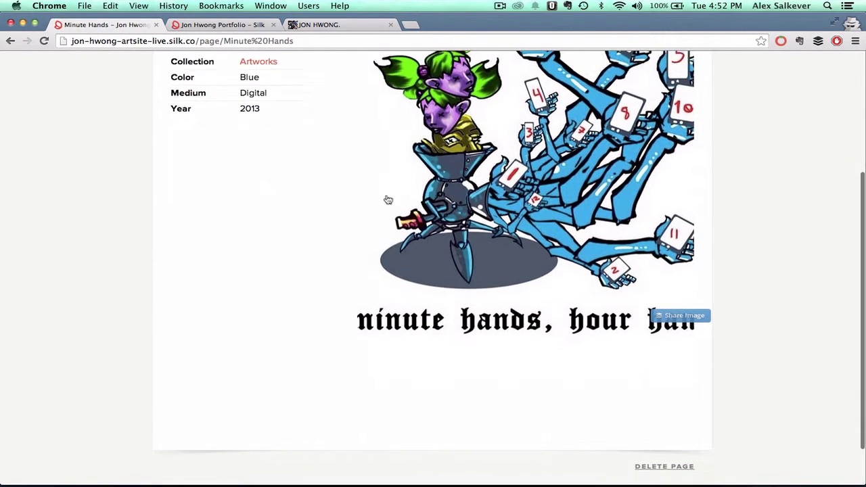
scroll(389, 200, "up", 5)
scroll(388, 199, "down", 3)
scroll(388, 200, "up", 3)
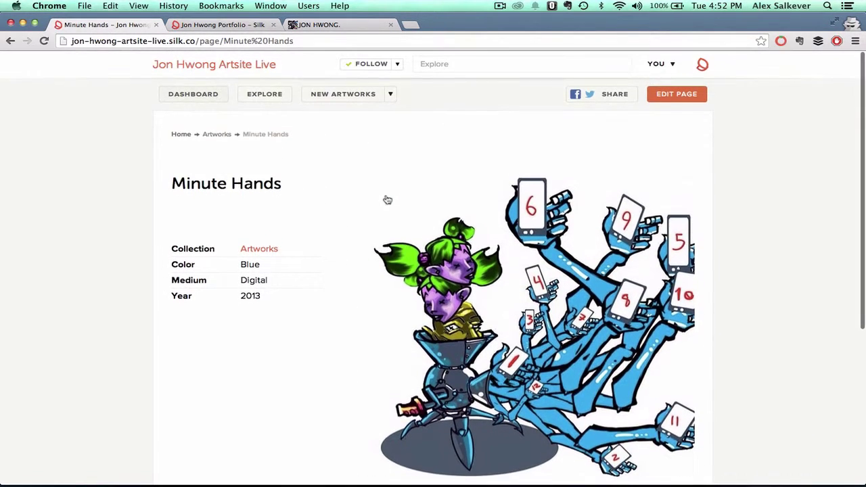
left_click(344, 95)
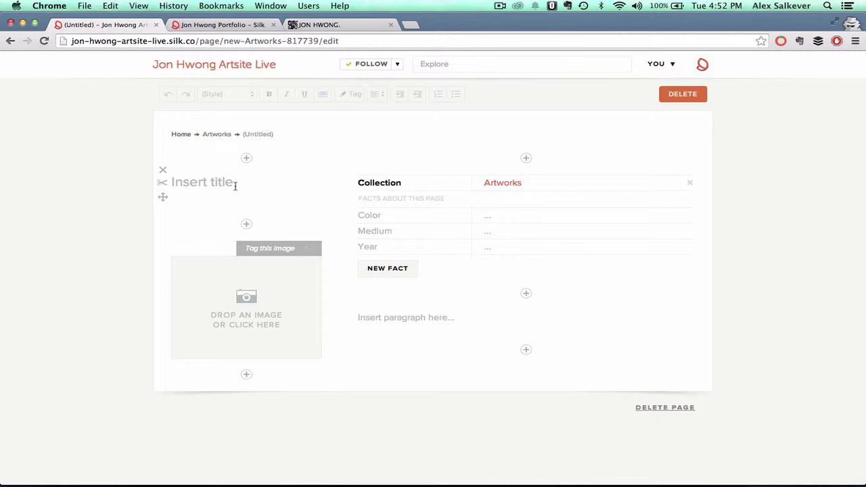
- Drag the green soldier artwork from its Tumblr post into the new Silk page's image
left_click(329, 26)
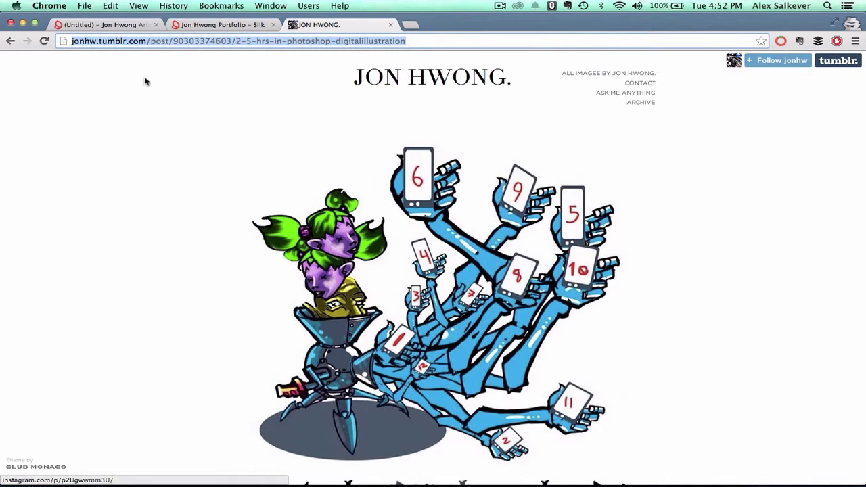
left_click(10, 42)
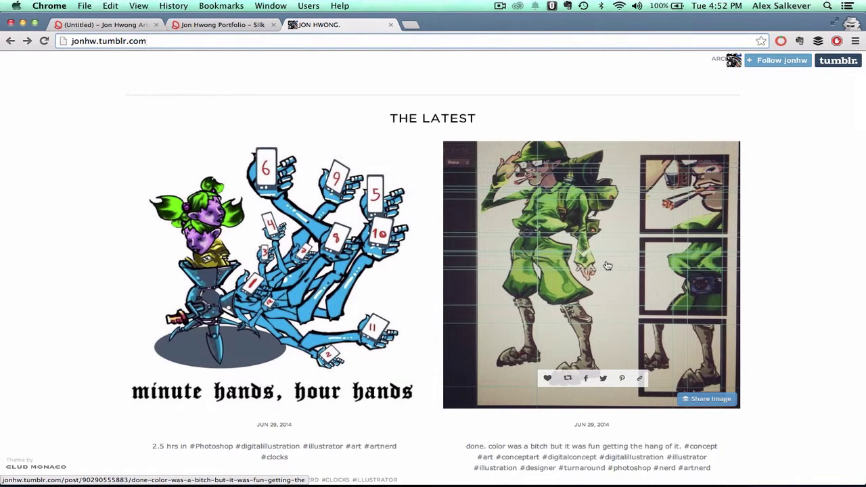
left_click(607, 266)
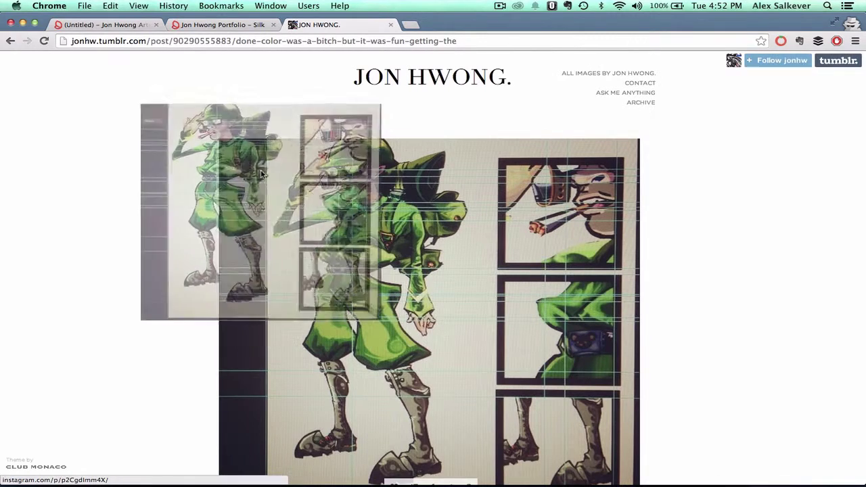
left_click_drag(260, 174, 258, 272)
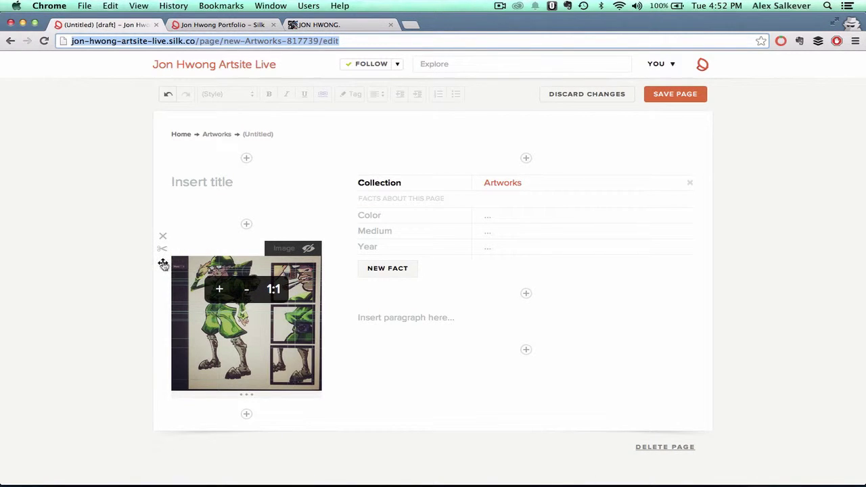
- Put the image in the right column and the Collection facts block in the left column
left_click_drag(163, 263, 420, 272)
scroll(421, 272, "down", 5)
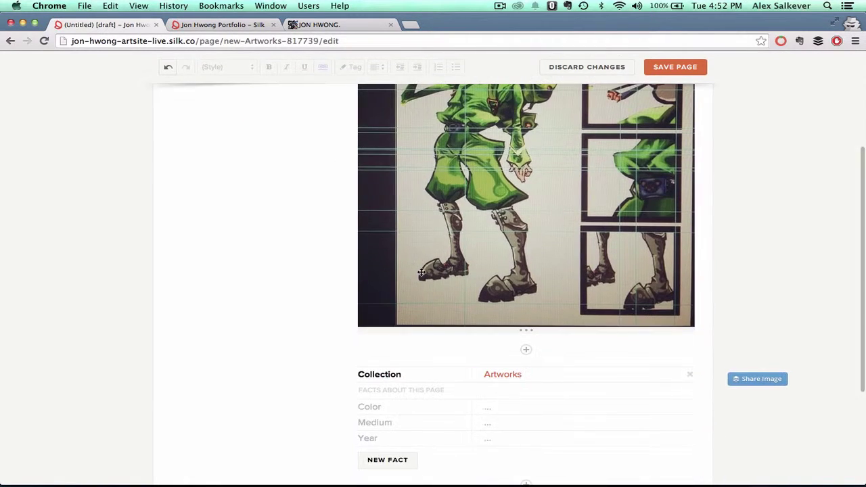
left_click_drag(349, 363, 161, 126)
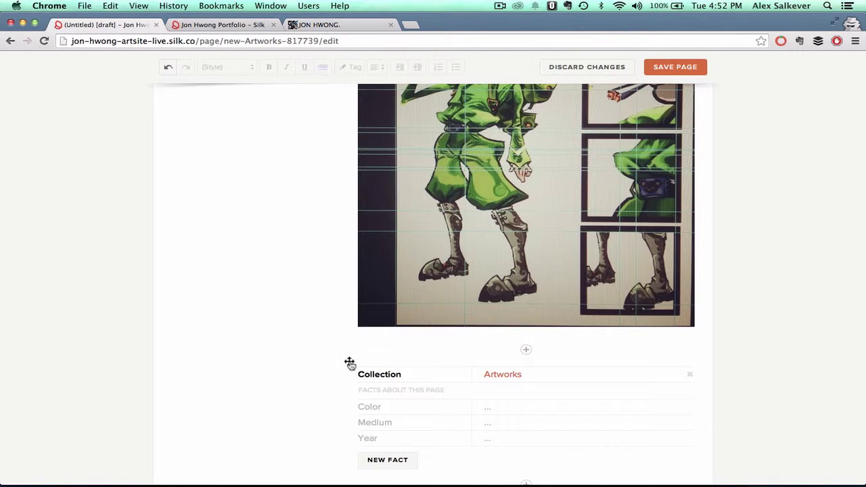
left_click_drag(348, 362, 171, 198)
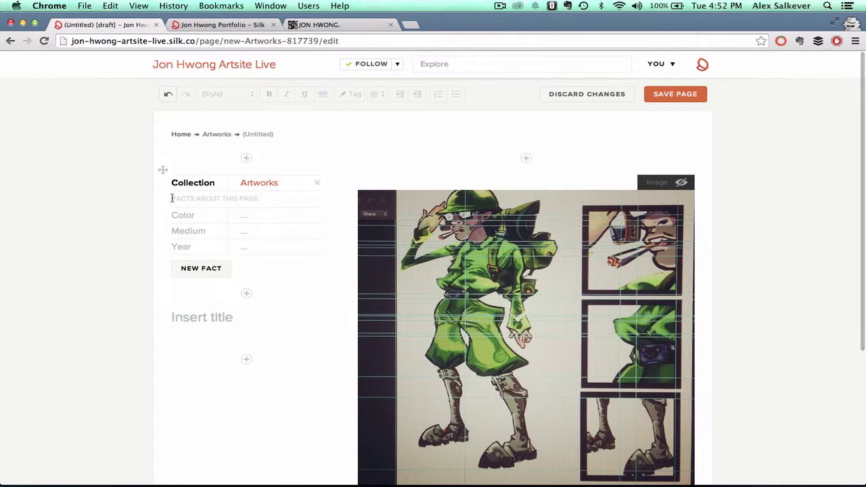
- Title the page 'Soldier Boy' and place the title above the facts
left_click(212, 314)
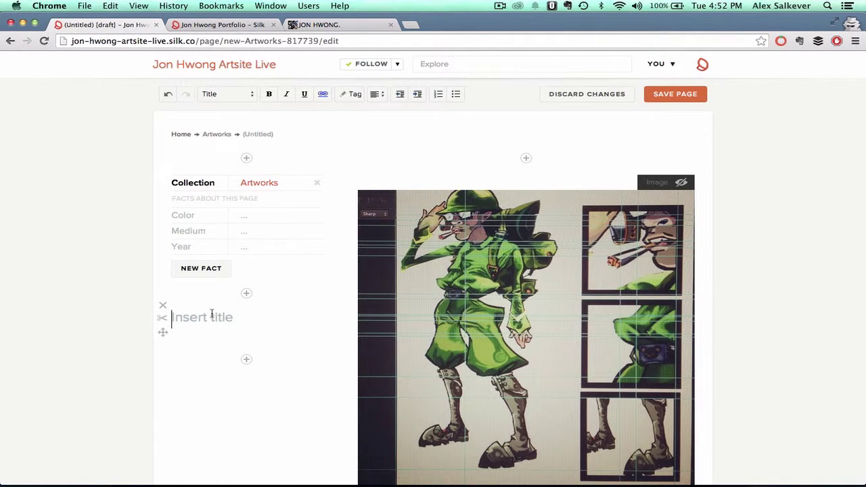
type("Soldi")
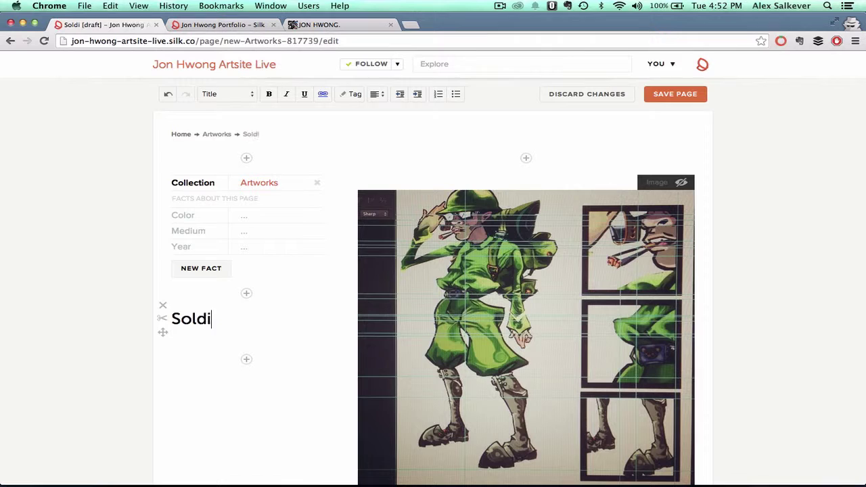
type("er Boy")
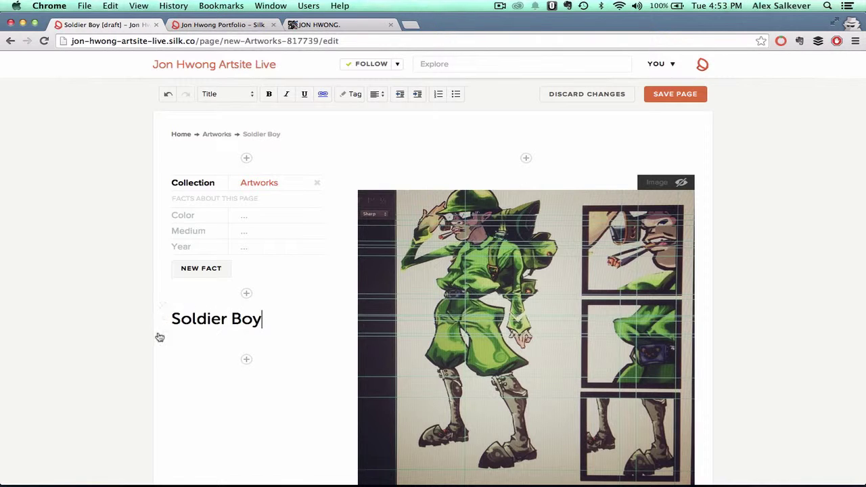
left_click_drag(163, 307, 163, 215)
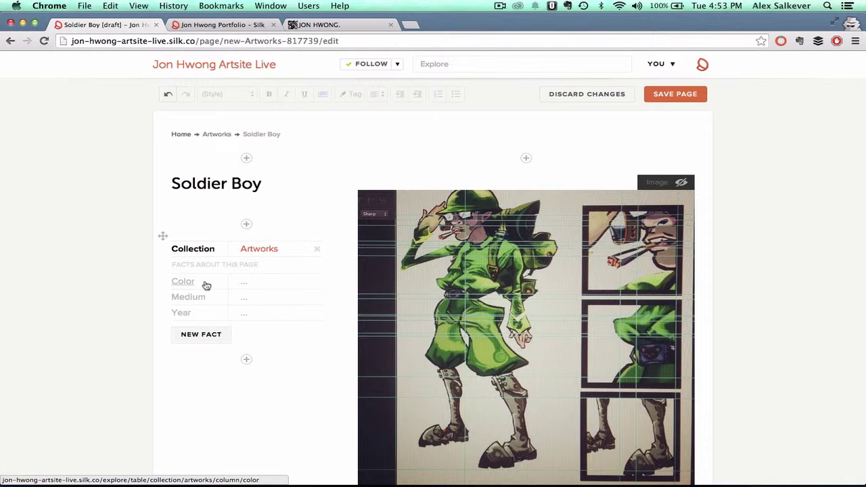
- Enter Green, Digital and 2014 as the Color, Medium and Year facts, then save Soldier Boy
left_click(264, 281)
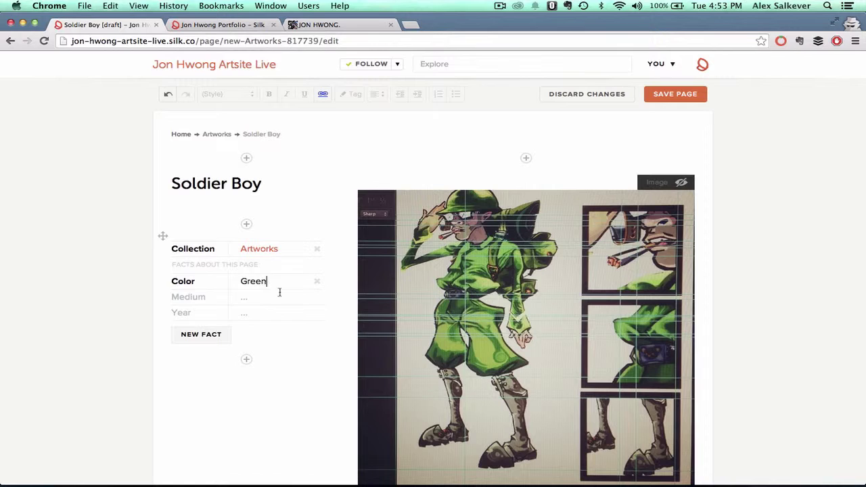
left_click(259, 298)
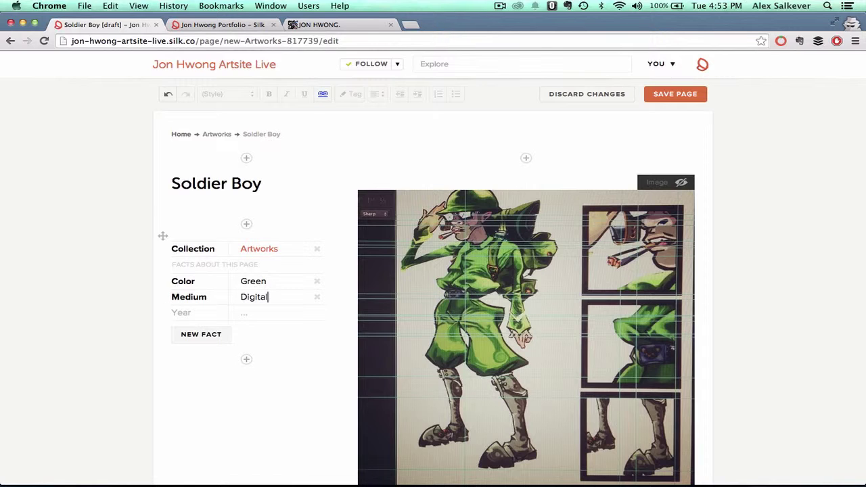
left_click(252, 312)
left_click(665, 96)
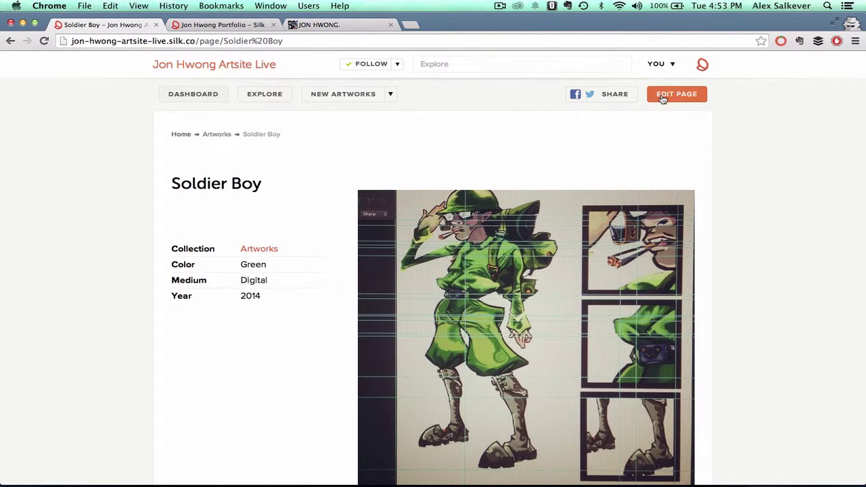
- Go to the Silk dashboard, then back to the Tumblr blog's main page
left_click(188, 102)
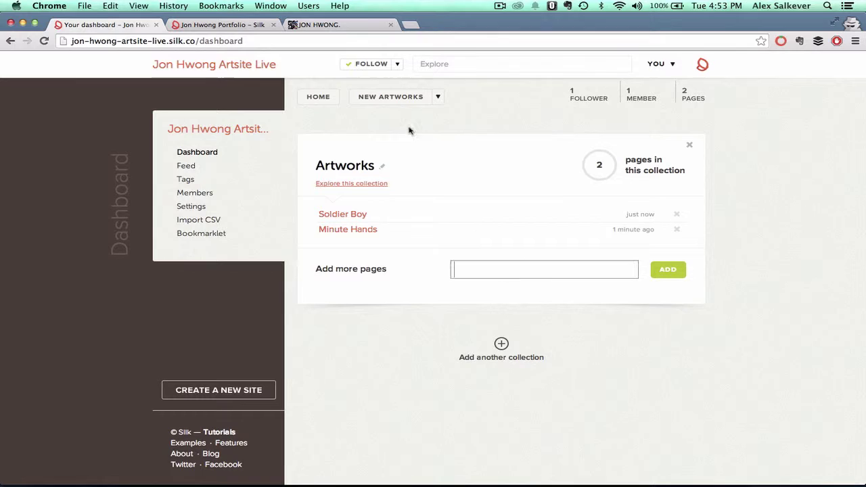
left_click(328, 25)
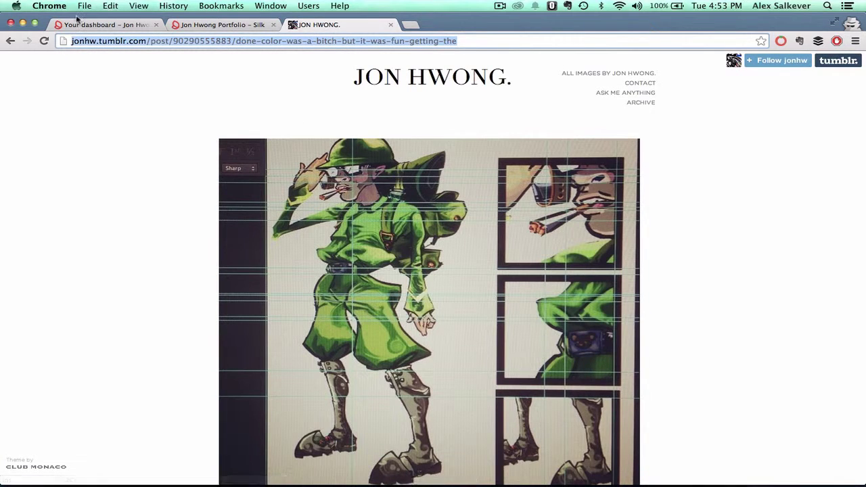
left_click(10, 40)
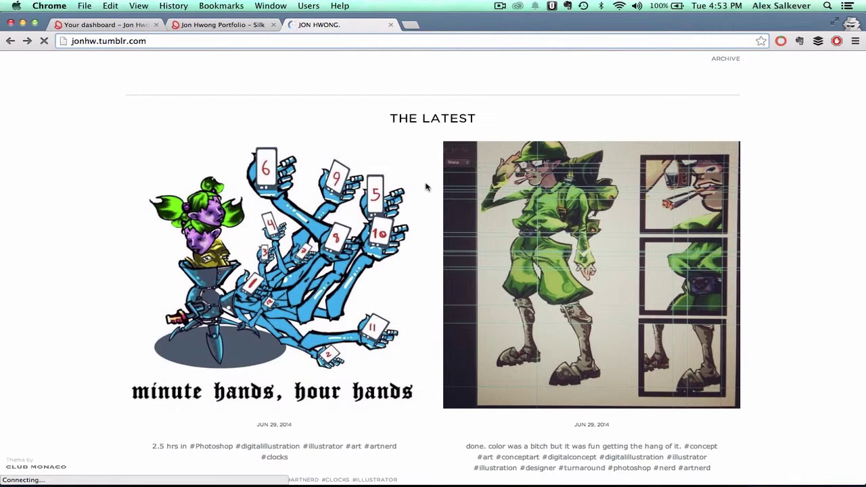
- Open the yellow Boba Fett morning sketch post, then return to the Silk dashboard
scroll(427, 188, "down", 10)
scroll(426, 187, "down", 5)
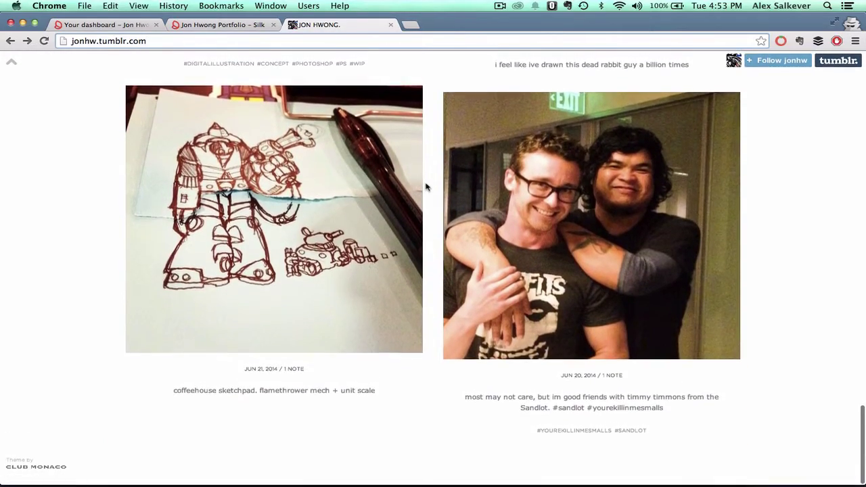
scroll(427, 187, "down", 10)
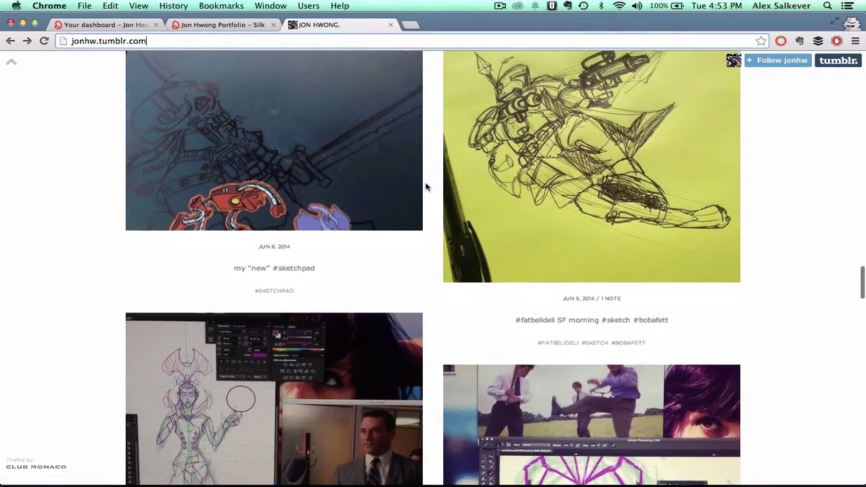
scroll(528, 210, "up", 2)
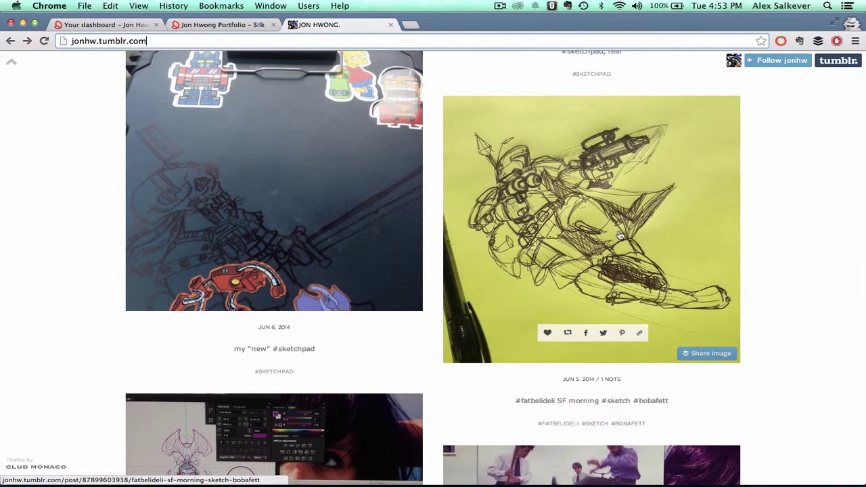
left_click(614, 227)
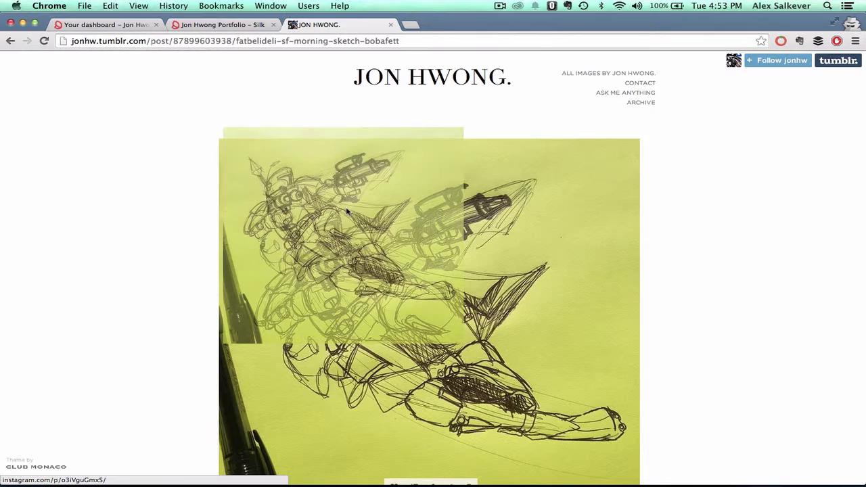
left_click(116, 26)
- Add a new page named 'Bobafet' to the Artworks collection
left_click(453, 264)
type("Bob")
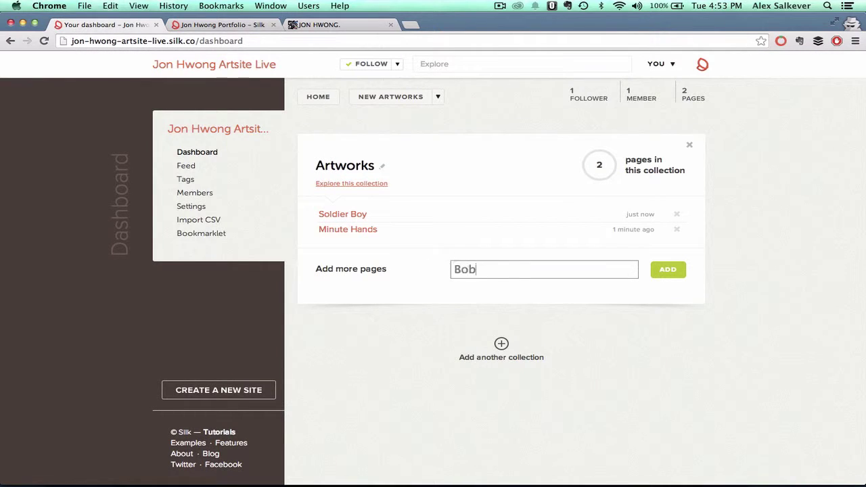
type("afet")
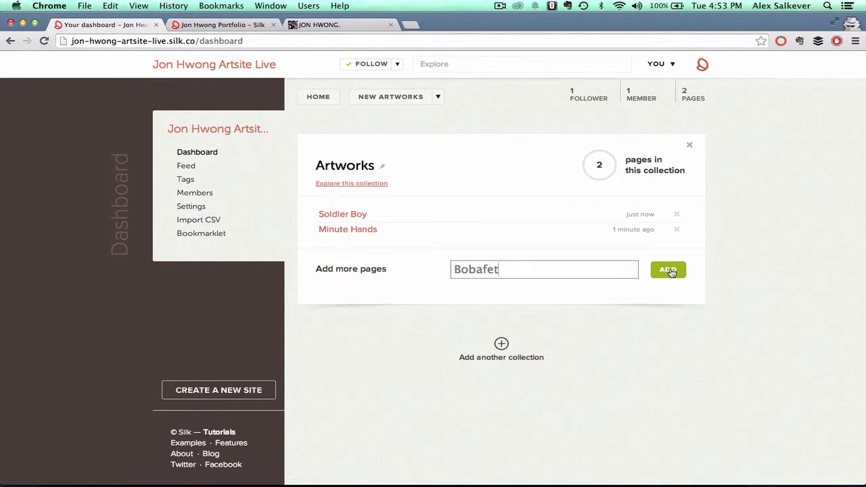
left_click(668, 270)
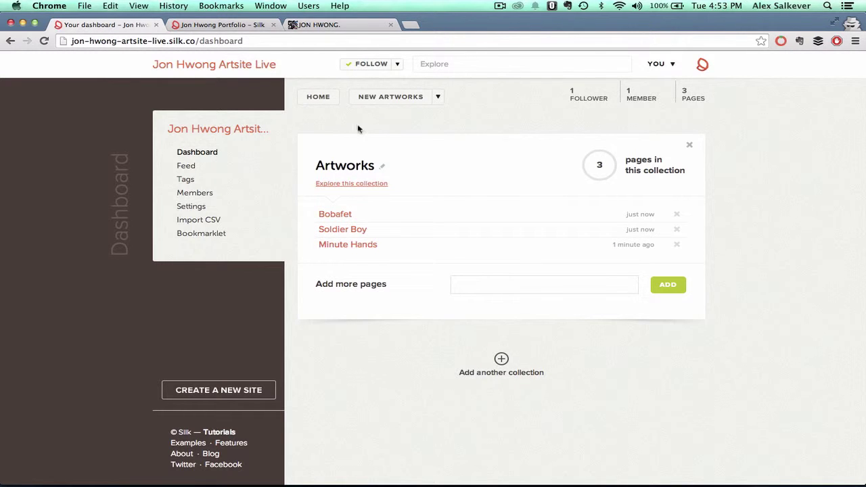
- Drag the yellow Boba Fett sketch from the Tumblr post onto the Bobafet page
left_click(336, 214)
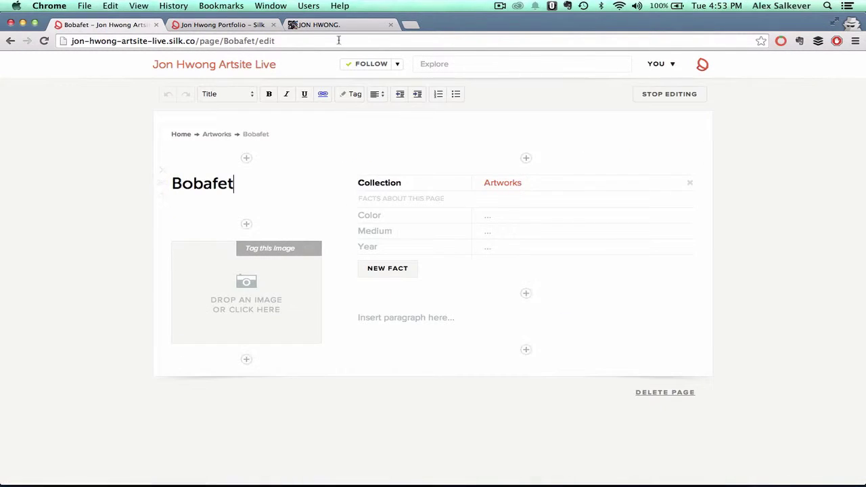
left_click(318, 25)
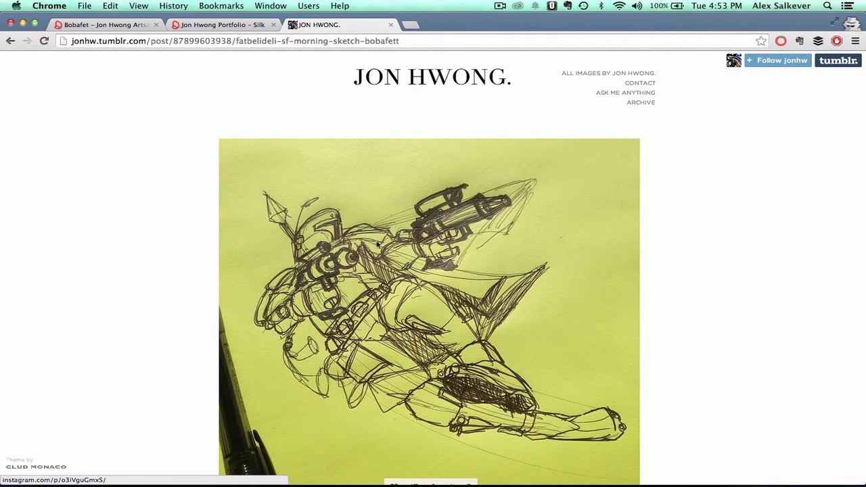
mouse_move(378, 245)
left_mouse_down()
mouse_move(167, 27)
mouse_move(113, 26)
mouse_move(238, 271)
mouse_move(230, 267)
left_mouse_up()
right_click(236, 264)
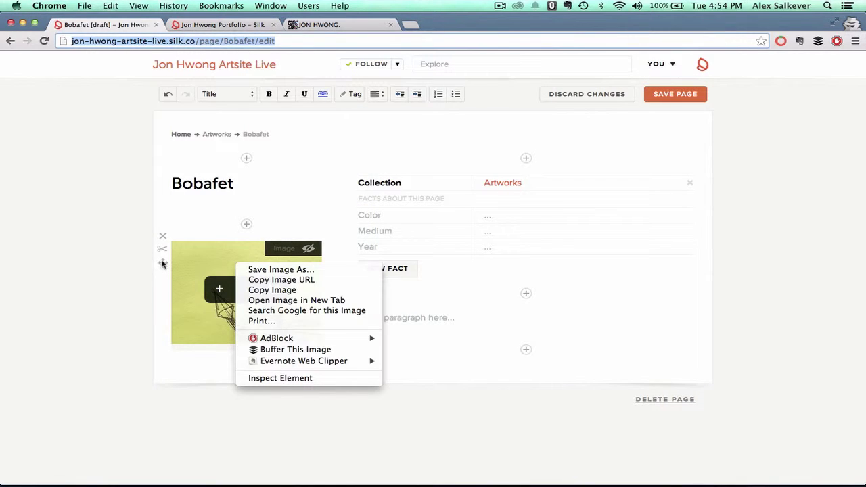
- Move the sketch into the right column and zoom it out to fill its frame
left_click(162, 264)
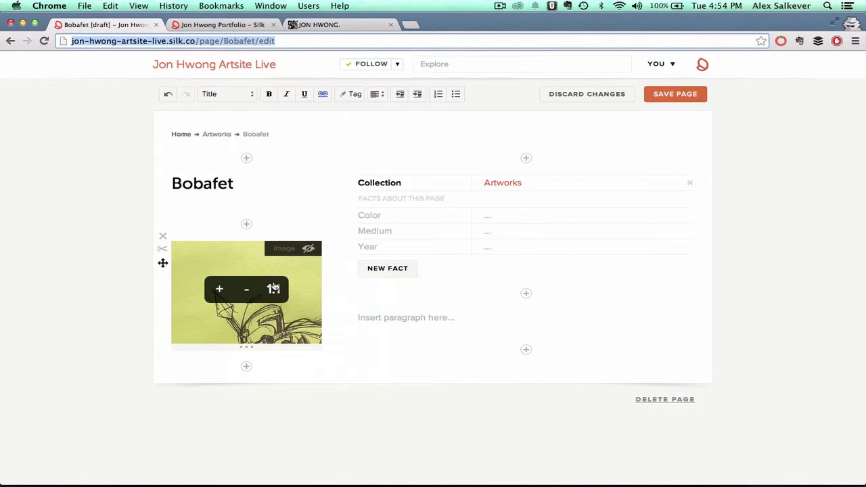
left_click_drag(163, 263, 352, 199)
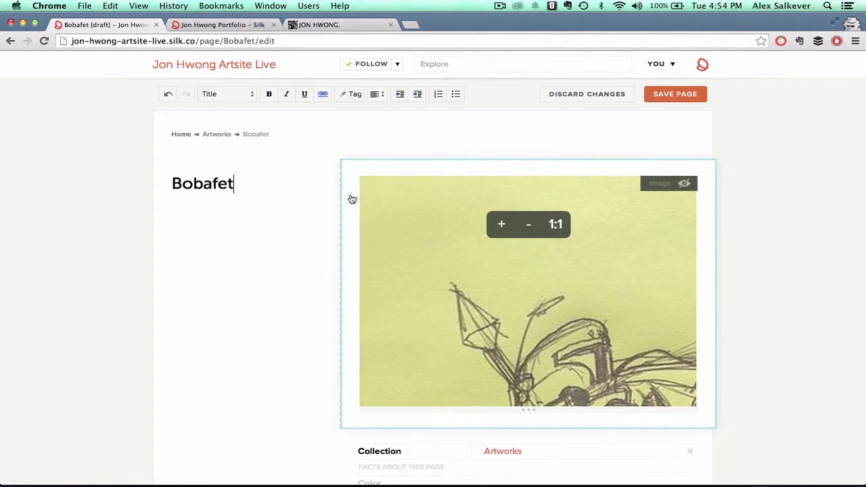
left_click(526, 223)
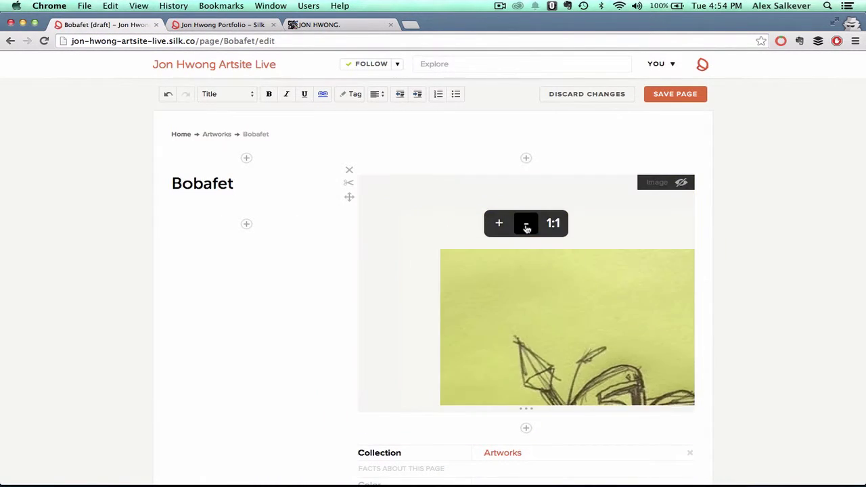
left_click_drag(523, 313, 408, 191)
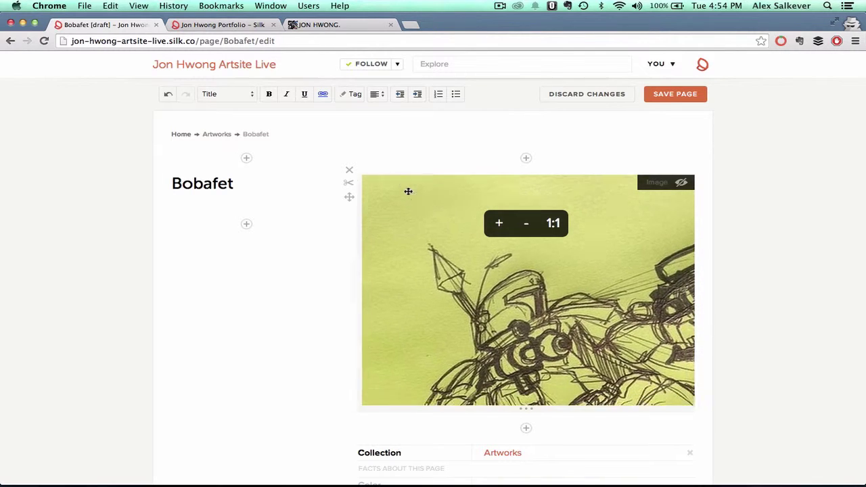
left_click(529, 226)
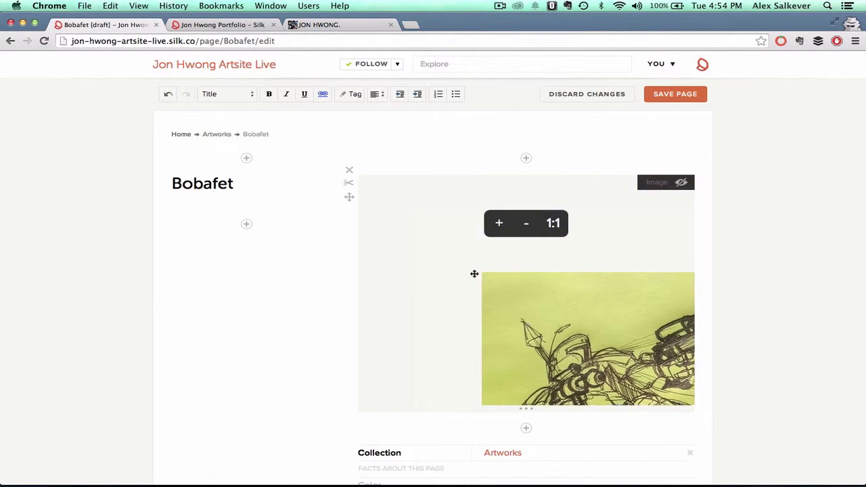
left_click_drag(474, 272, 407, 203)
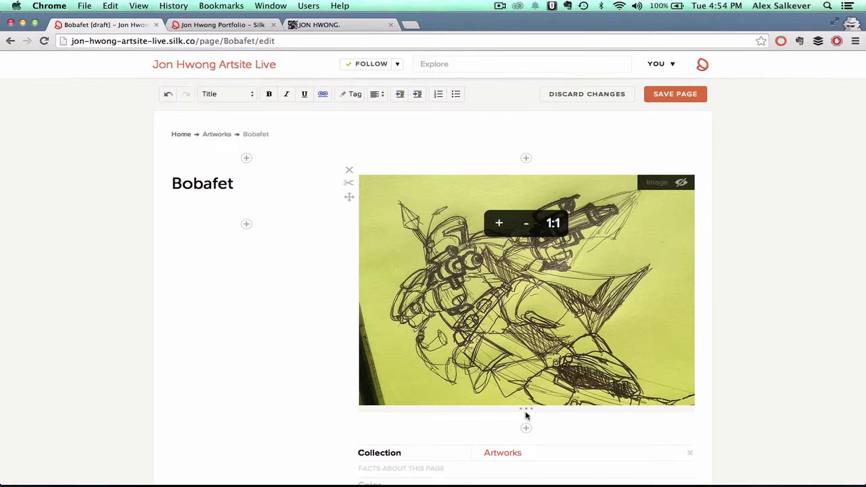
- Make the image block taller and move the Collection facts into the left column
left_click_drag(526, 409, 527, 441)
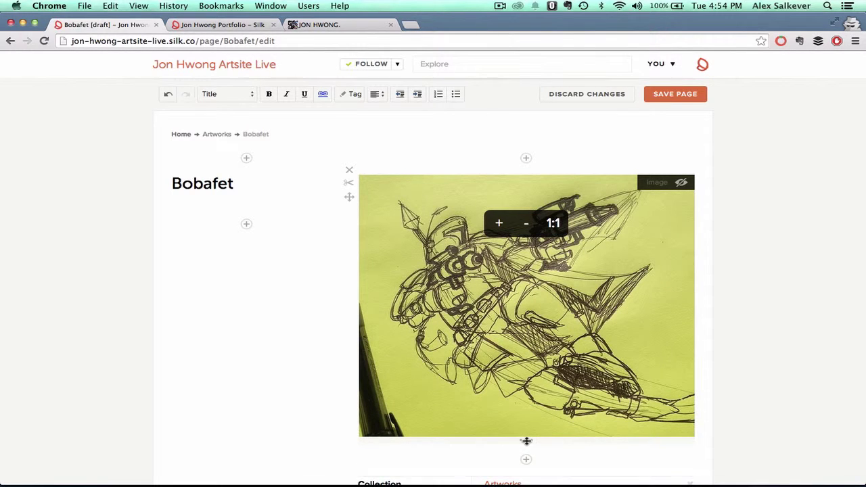
scroll(296, 377, "down", 3)
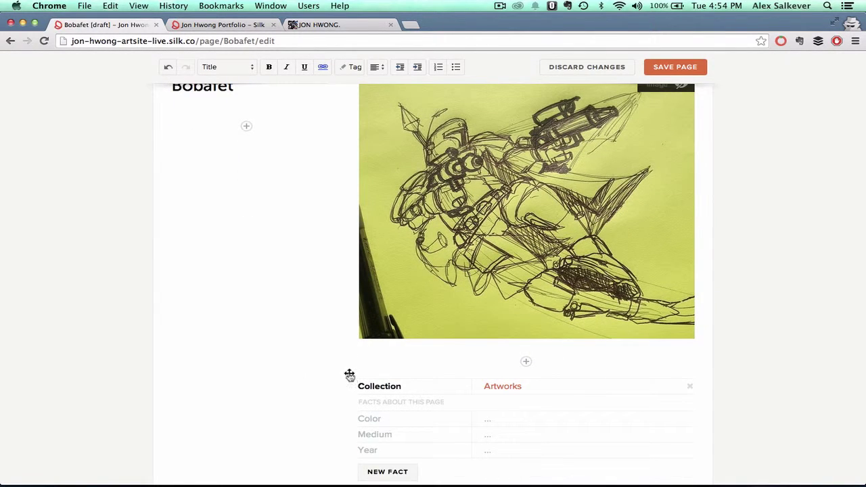
left_click_drag(349, 374, 177, 138)
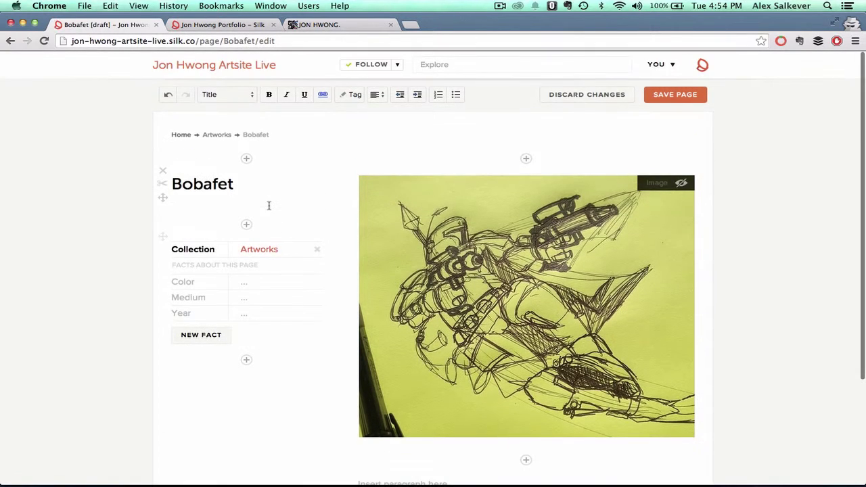
- Enter Yellow as Bobafet's Color fact, move on to Medium, and save the page
left_click(257, 286)
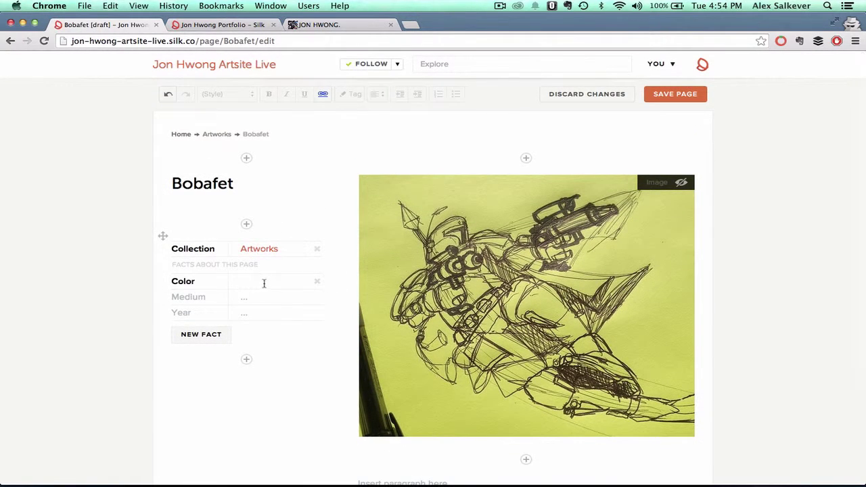
type("Yello")
key("Tab")
double_click(273, 280)
type("w")
key("Tab")
key("Tab")
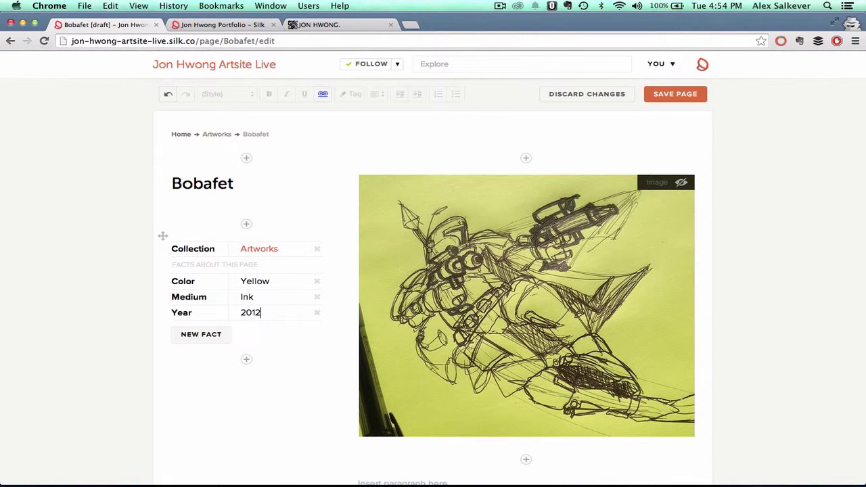
left_click(672, 95)
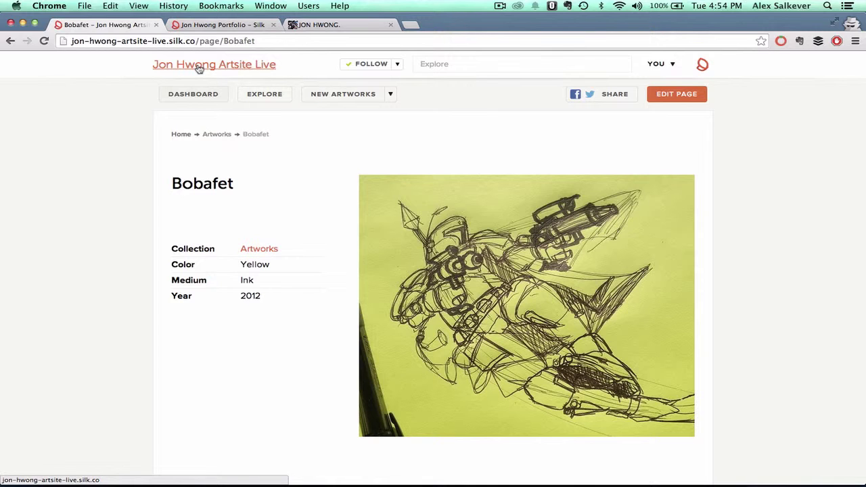
left_click(198, 68)
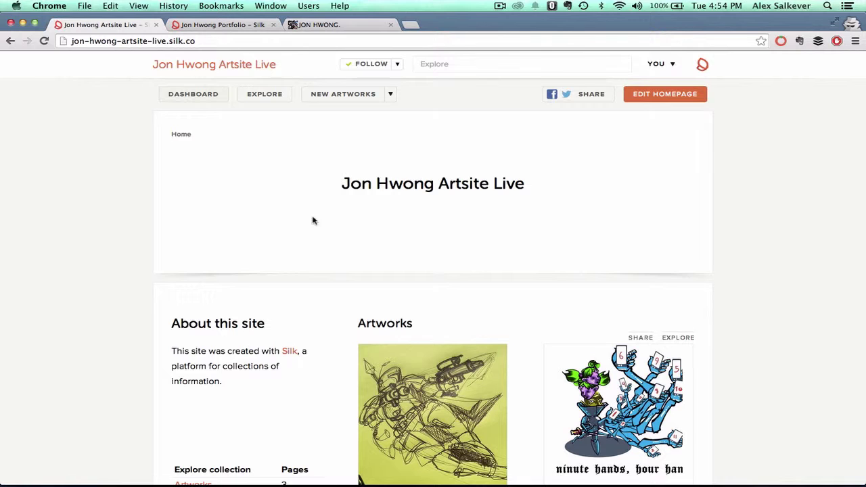
scroll(439, 228, "down", 3)
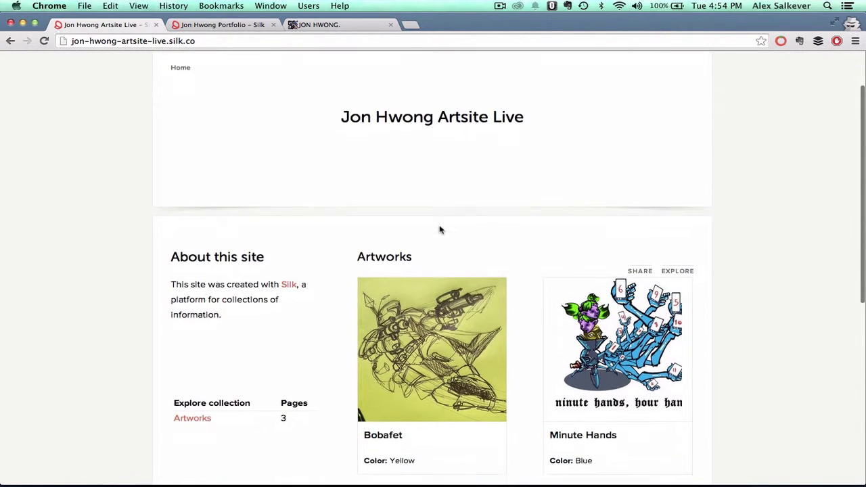
scroll(440, 228, "up", 3)
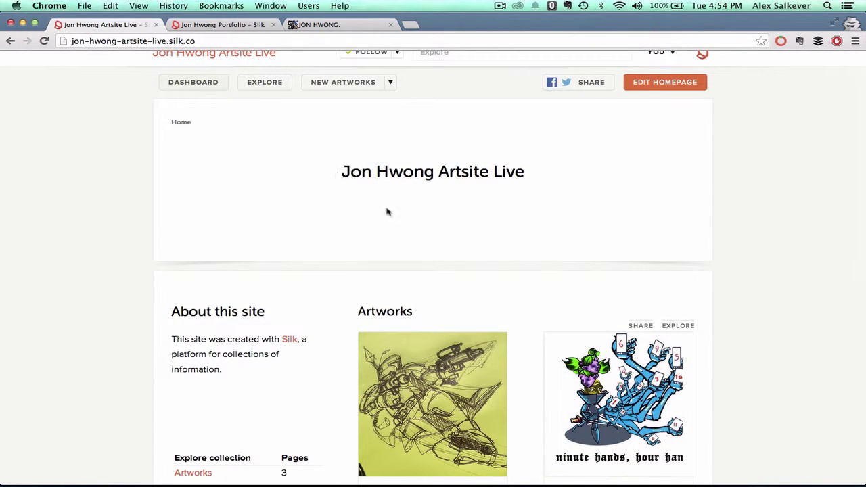
scroll(497, 275, "down", 5)
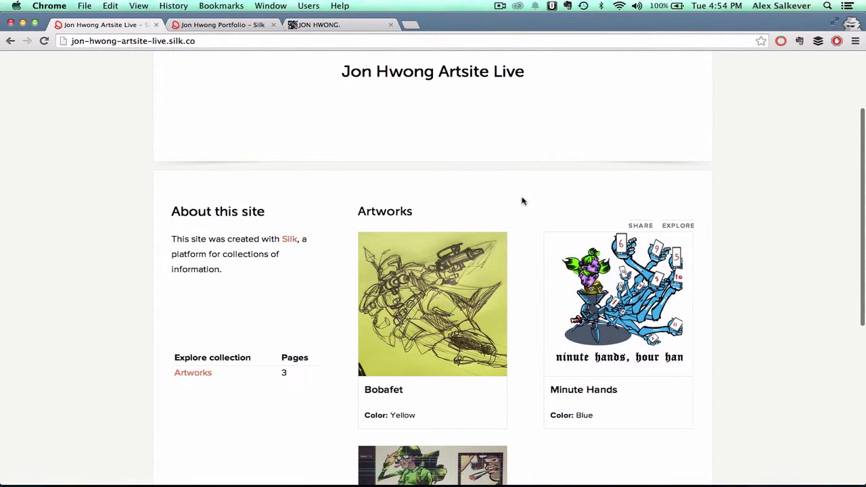
scroll(522, 200, "up", 5)
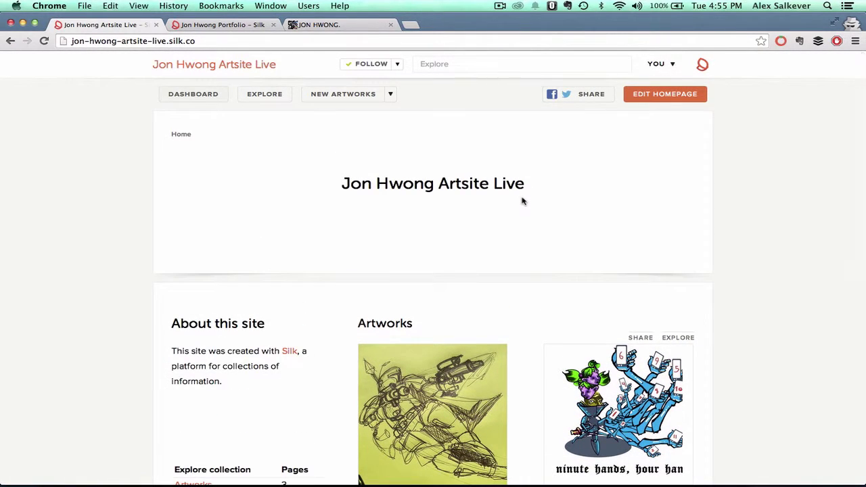
left_click(652, 95)
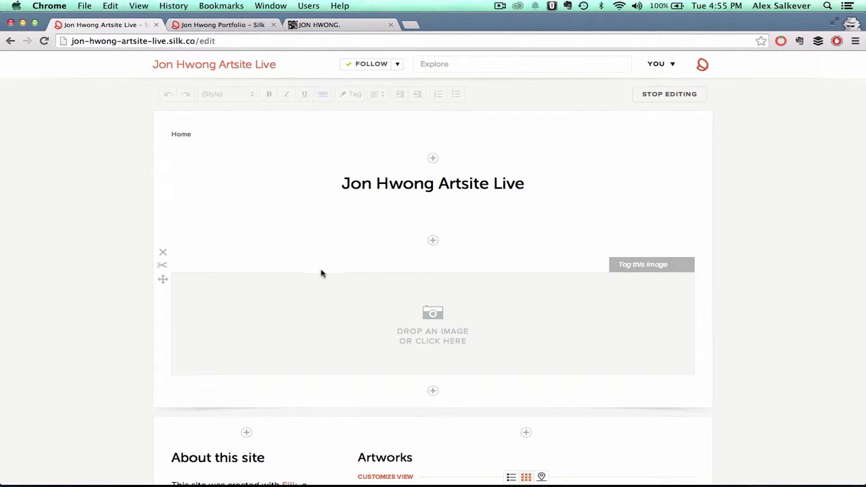
- Delete the empty image block and insert a Grid visualization under the title
left_click(163, 254)
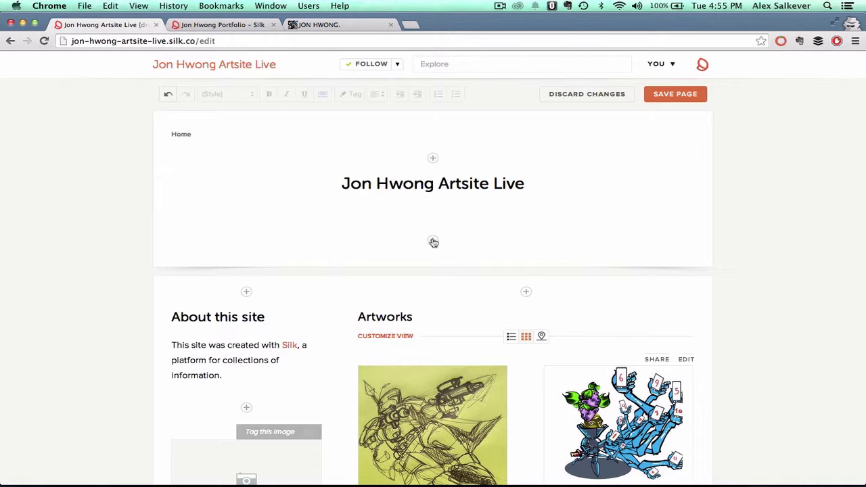
left_click(434, 243)
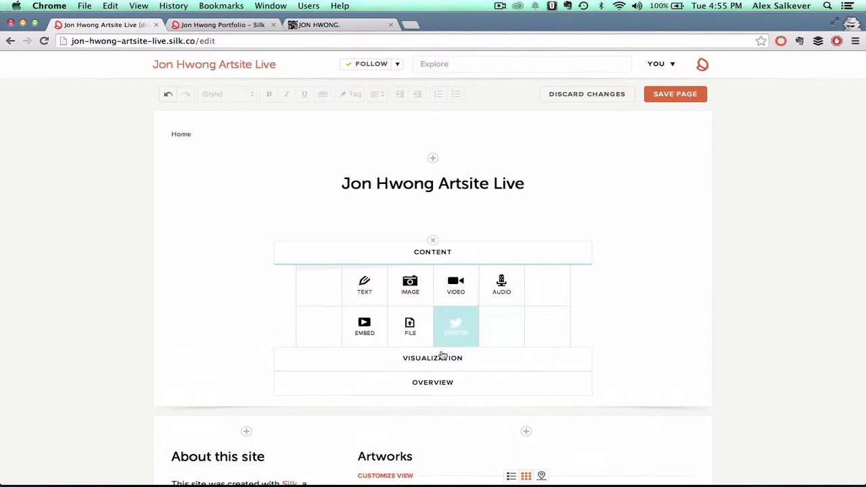
left_click(427, 357)
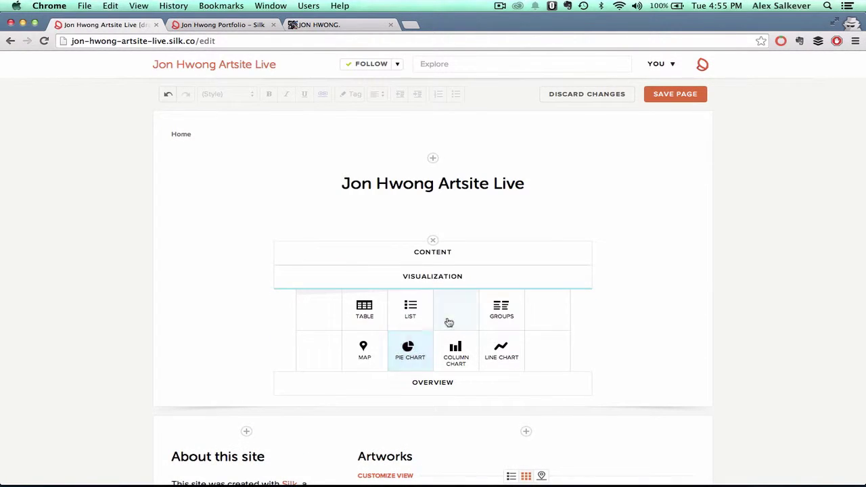
left_click(456, 312)
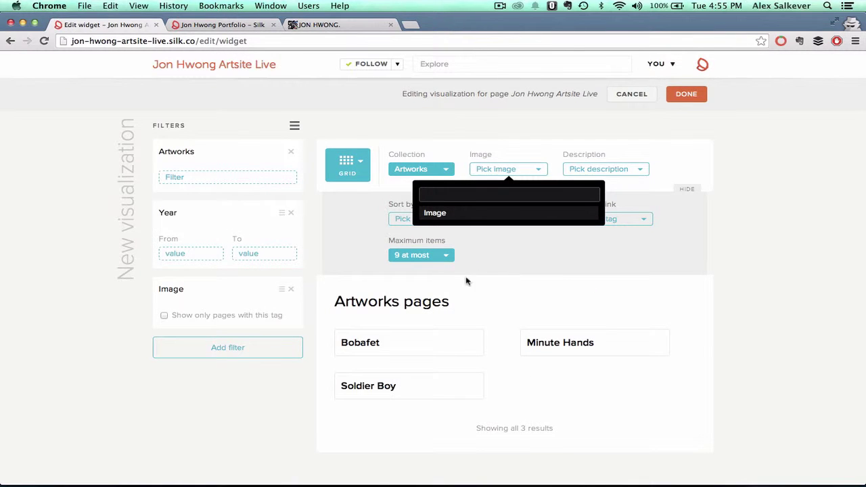
- Show each artwork's Image, use Color as the description, and add Medium as an extra item
left_click(436, 213)
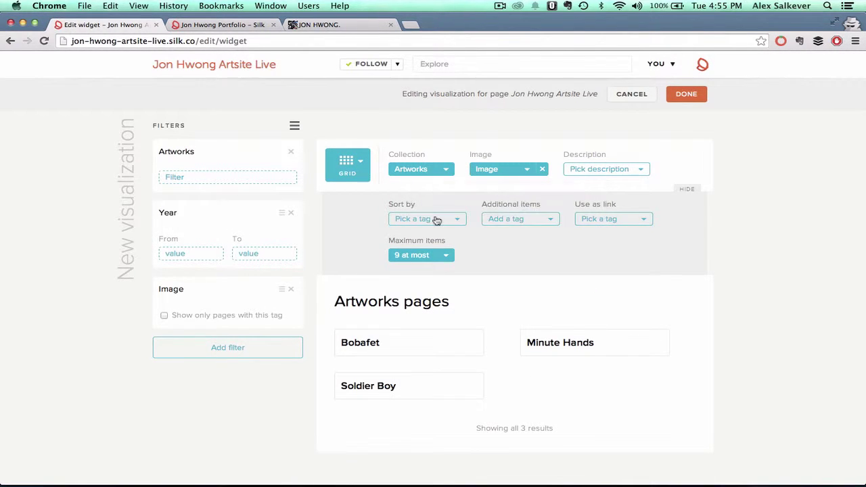
scroll(558, 288, "down", 2)
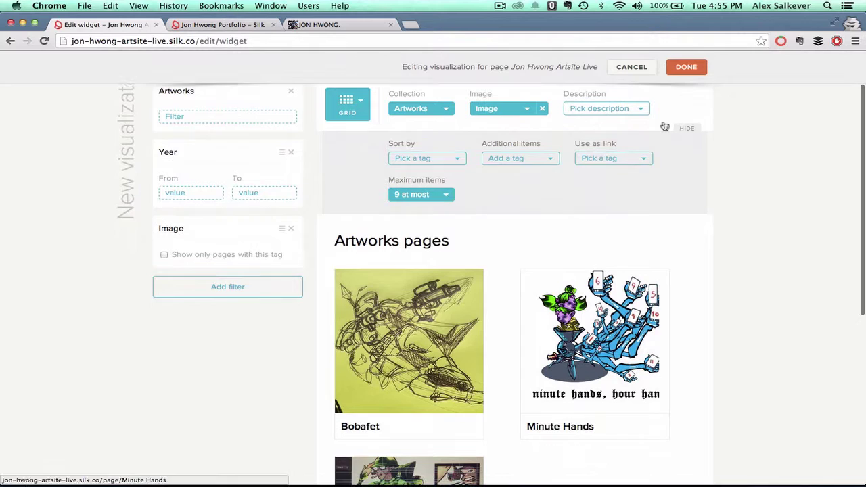
left_click(641, 109)
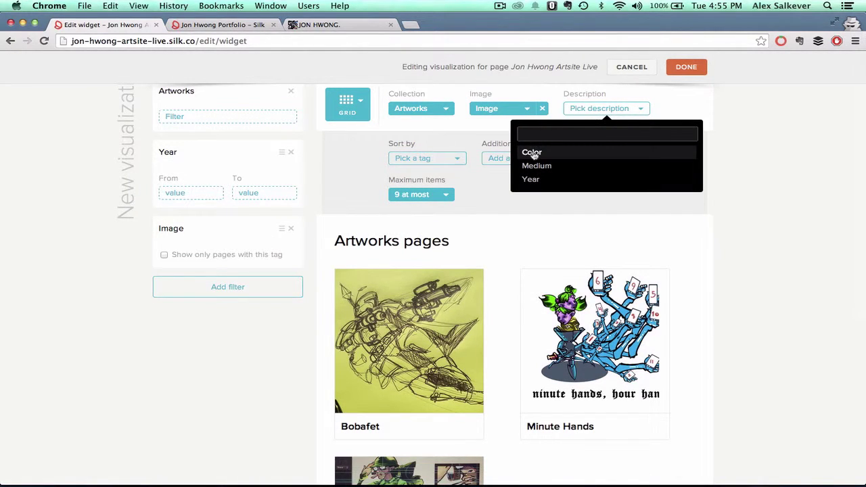
left_click(532, 152)
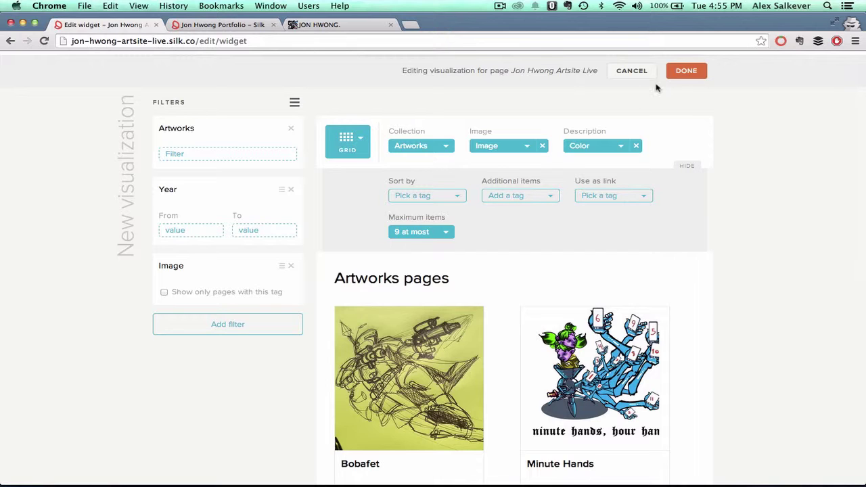
left_click(550, 197)
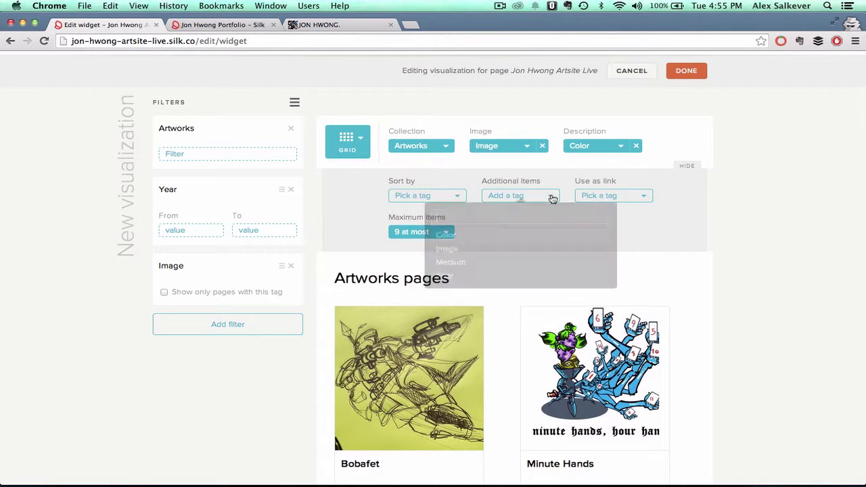
left_click(455, 268)
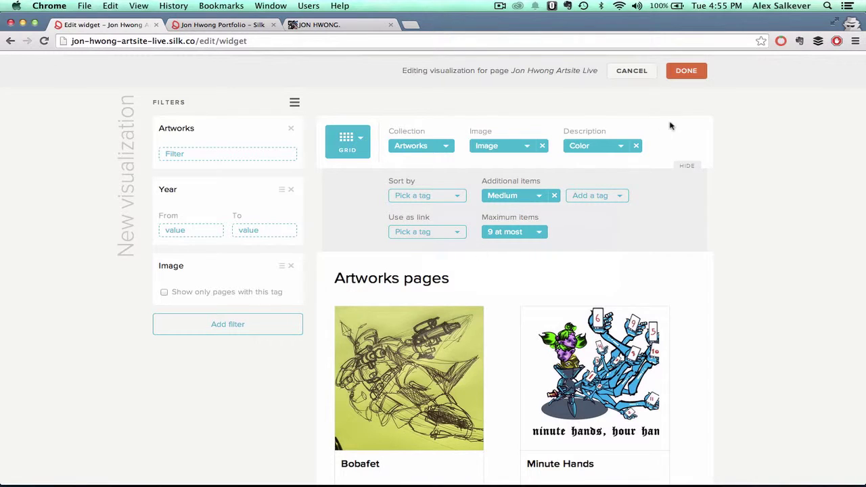
- Finish the grid and scroll the homepage editor to review the Artworks grid
left_click(686, 72)
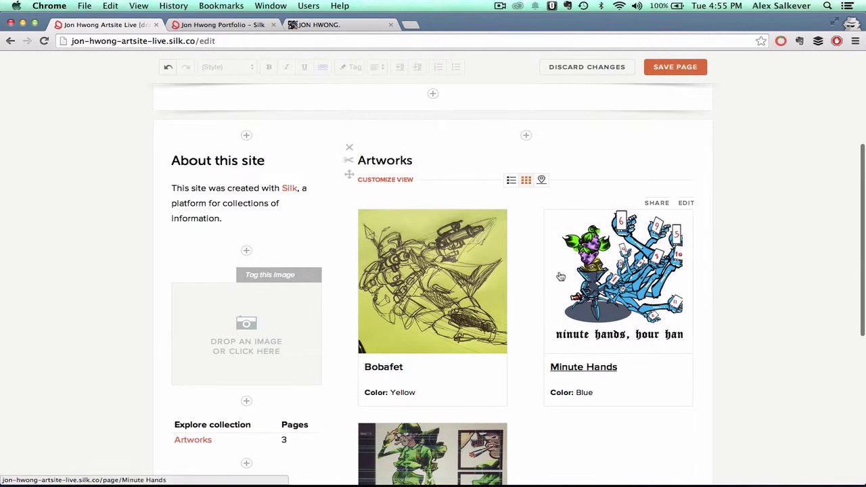
scroll(468, 400, "up", 3)
scroll(469, 400, "up", 5)
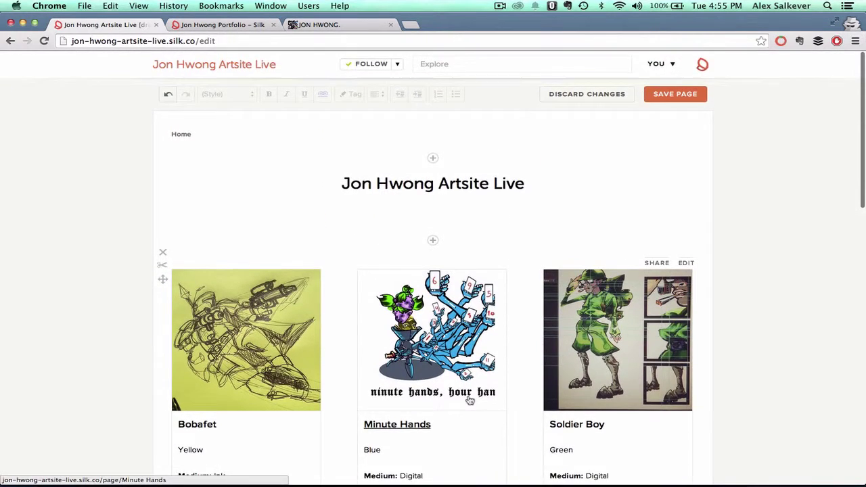
scroll(469, 400, "down", 2)
scroll(469, 400, "down", 1)
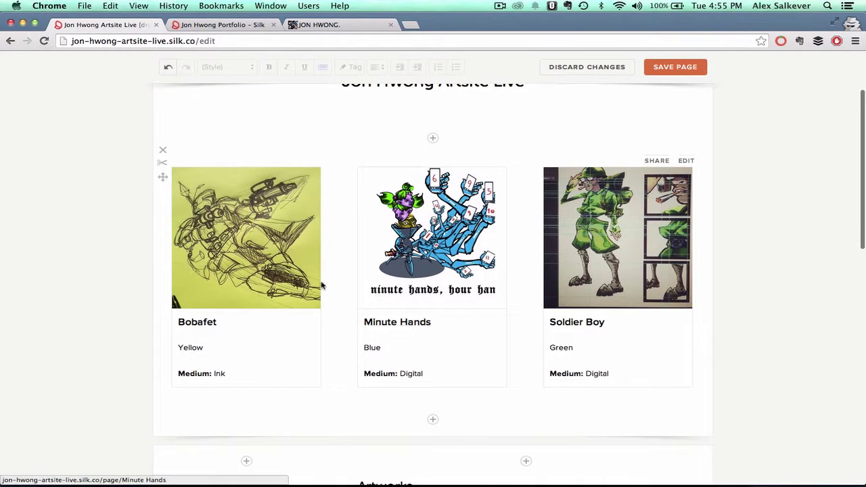
scroll(426, 248, "up", 2)
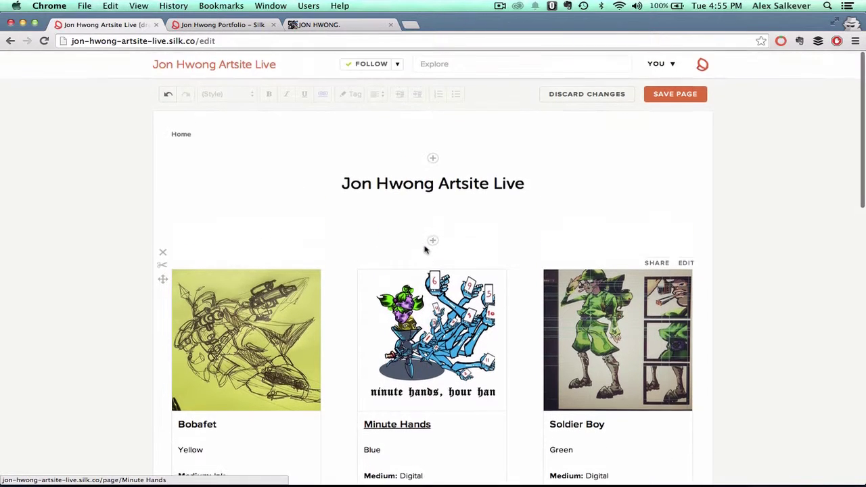
scroll(503, 225, "down", 3)
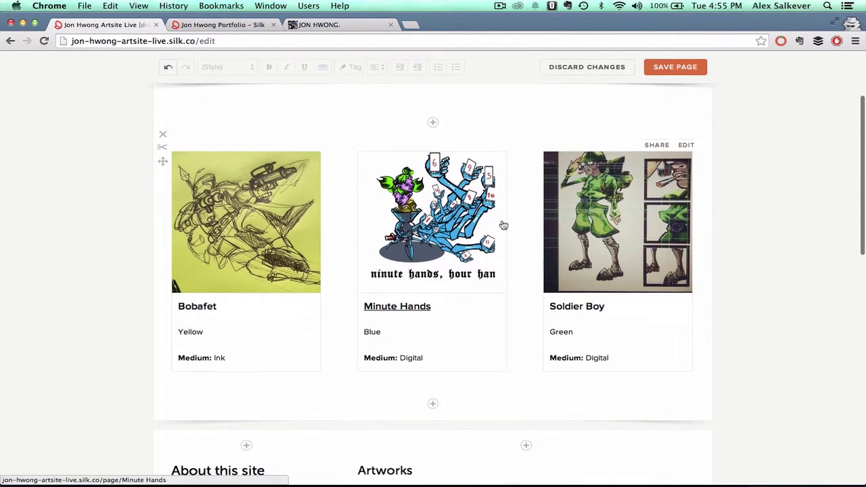
scroll(503, 225, "up", 1)
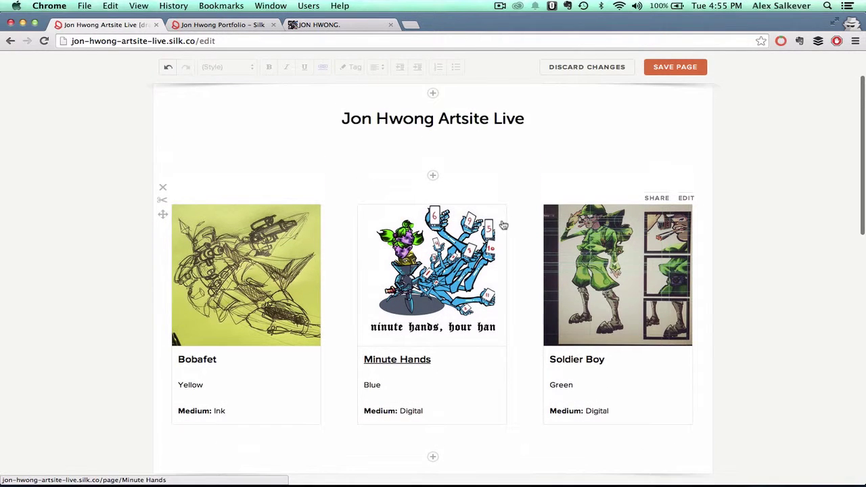
scroll(503, 225, "down", 1)
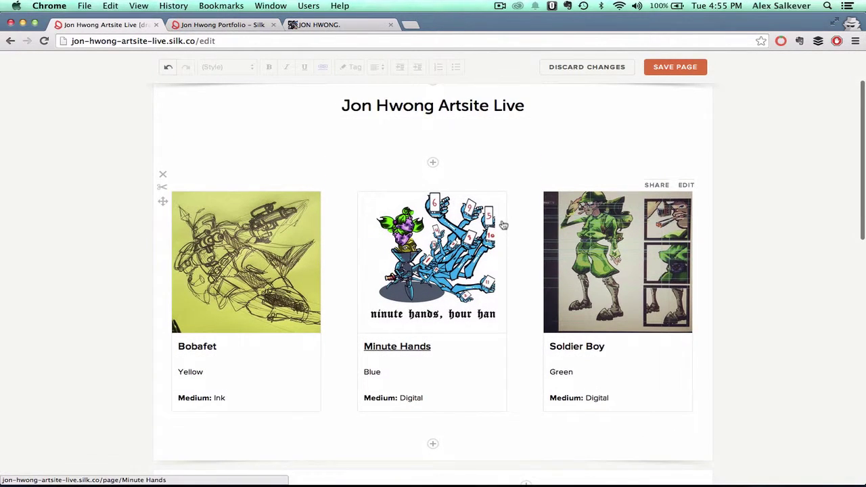
scroll(503, 225, "down", 5)
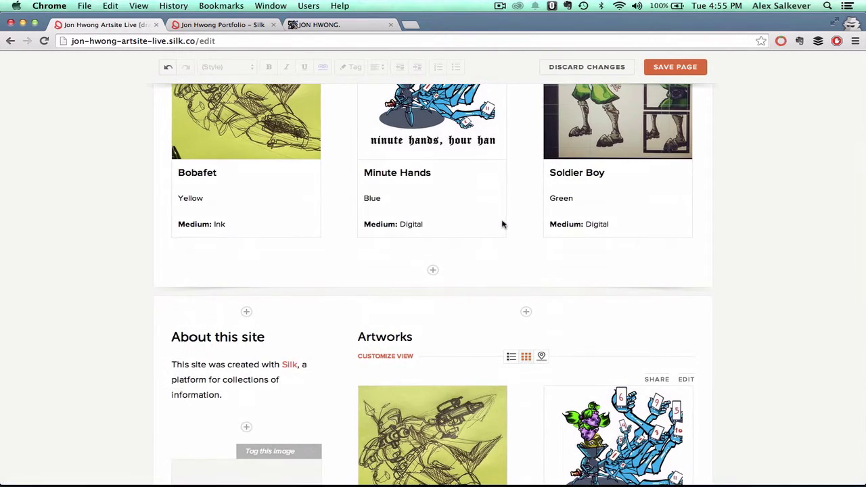
scroll(504, 225, "down", 4)
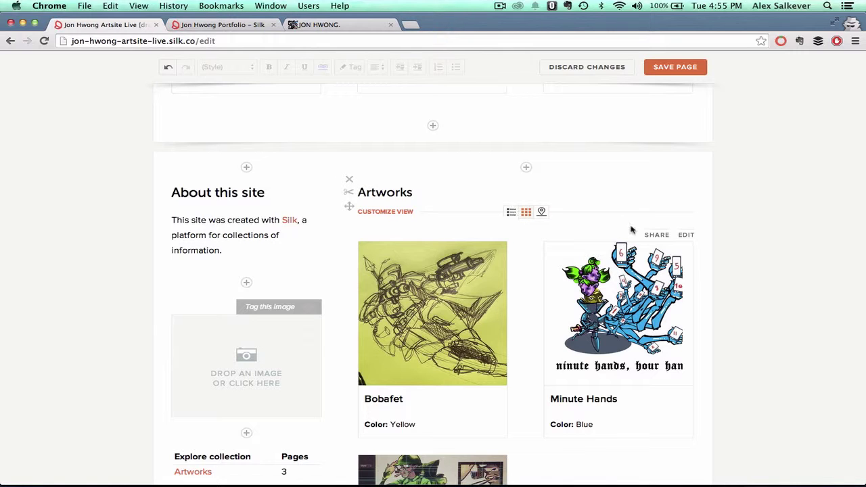
- Change the Artworks grid to a table with Color, Medium and Year columns and no Image column
left_click(685, 235)
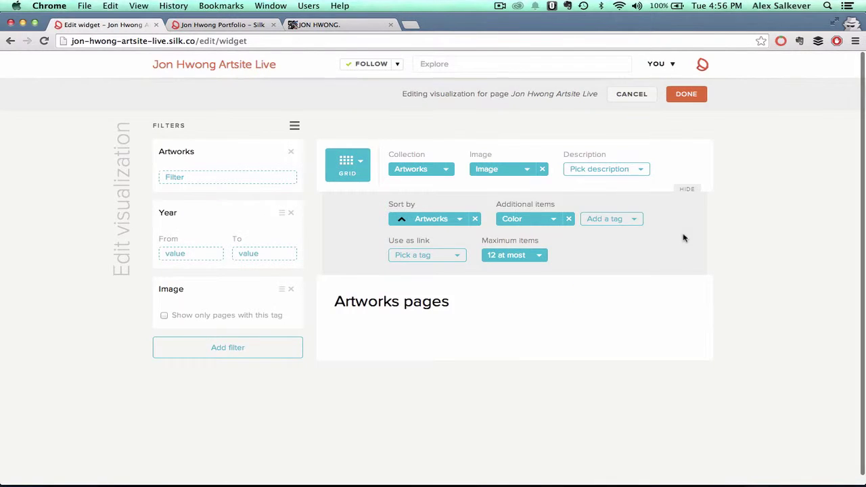
left_click(360, 166)
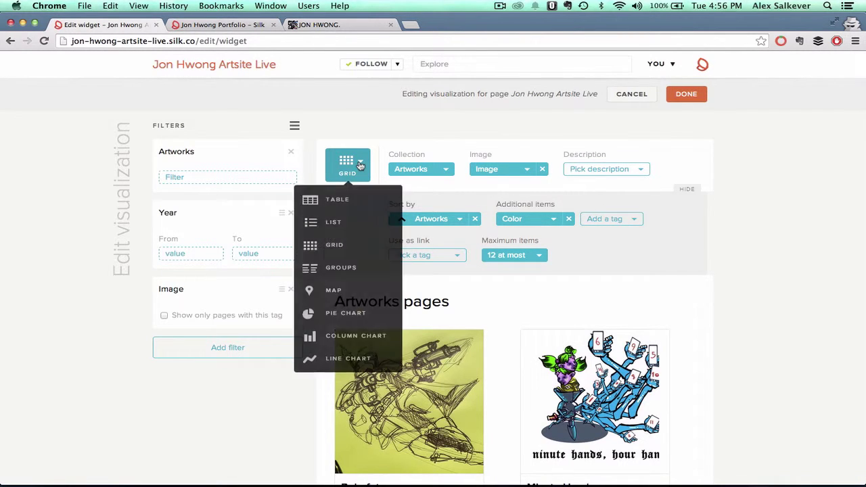
left_click(331, 202)
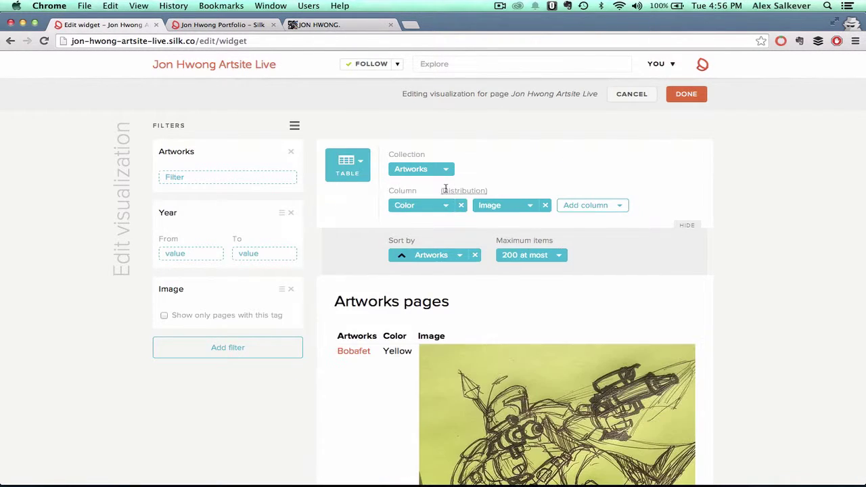
left_click(545, 206)
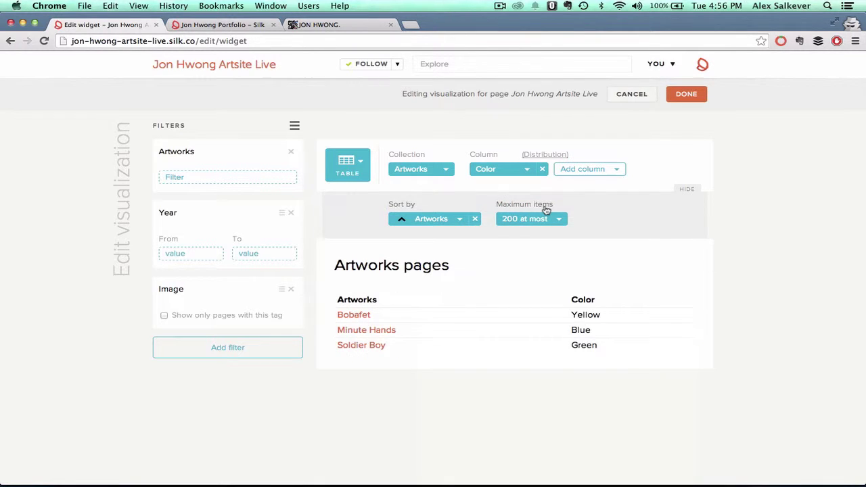
left_click(618, 171)
left_click(516, 240)
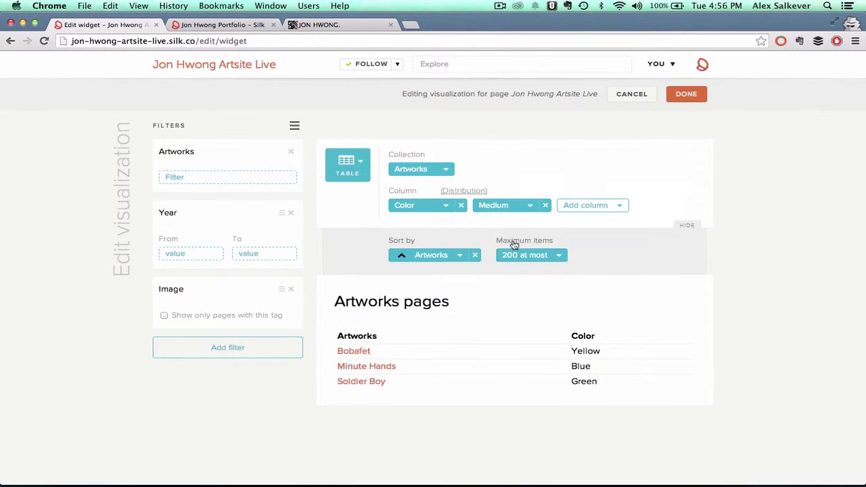
left_click(621, 205)
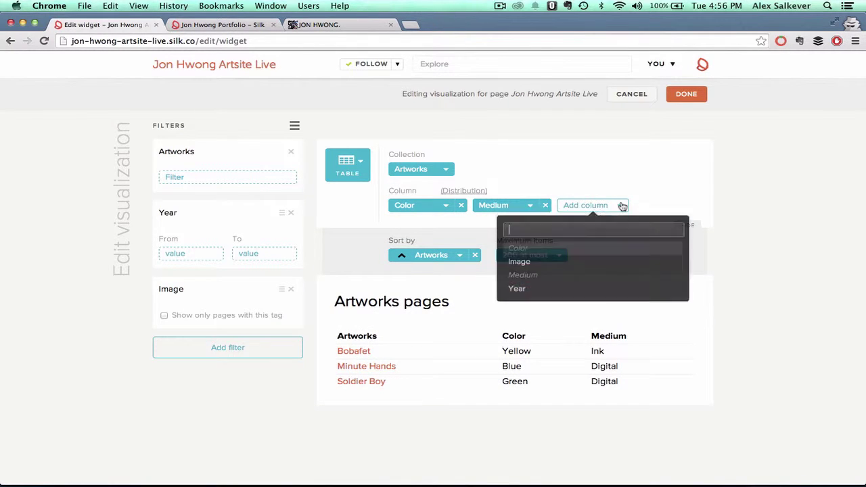
left_click(527, 287)
scroll(589, 305, "down", 2)
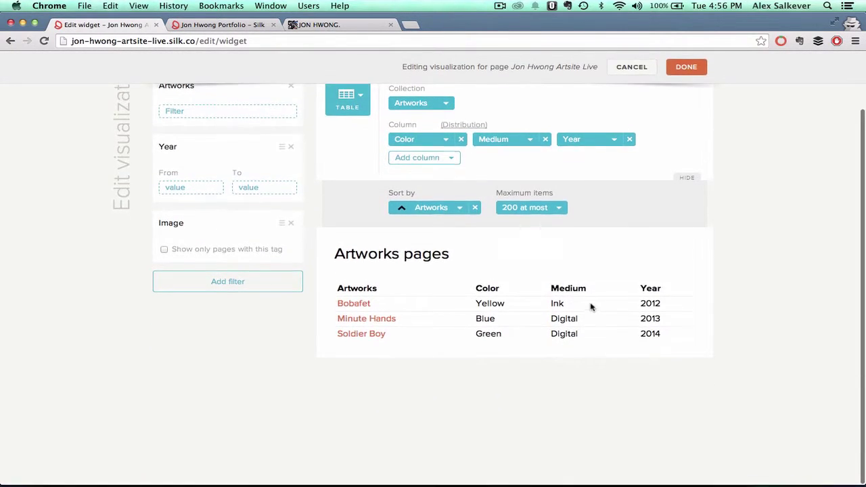
- Return to the homepage, check the Artworks table, and save the page
left_click(690, 71)
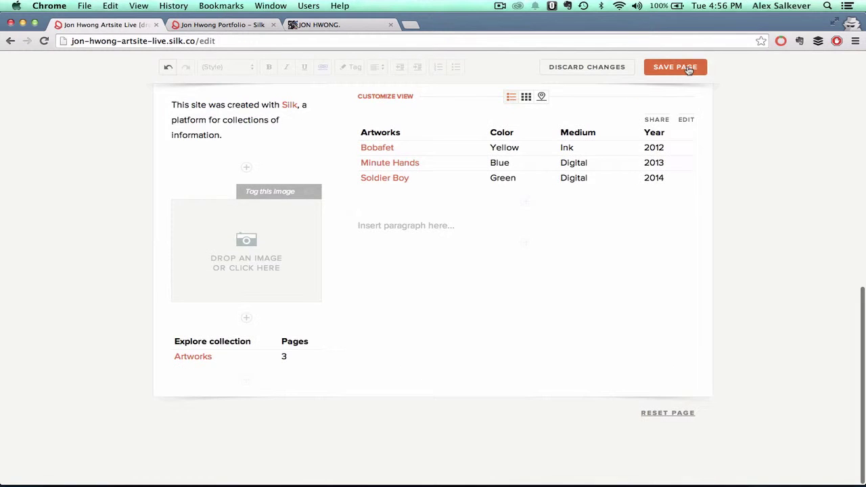
scroll(594, 253, "up", 2)
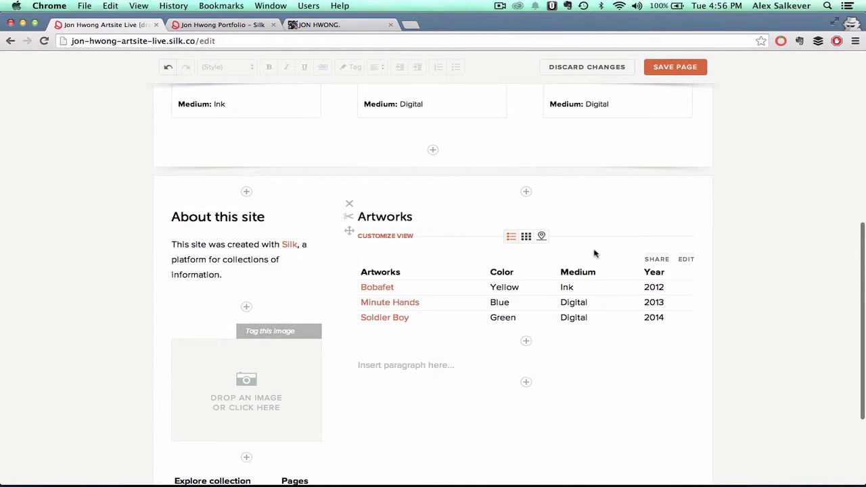
scroll(595, 254, "up", 4)
scroll(594, 253, "up", 2)
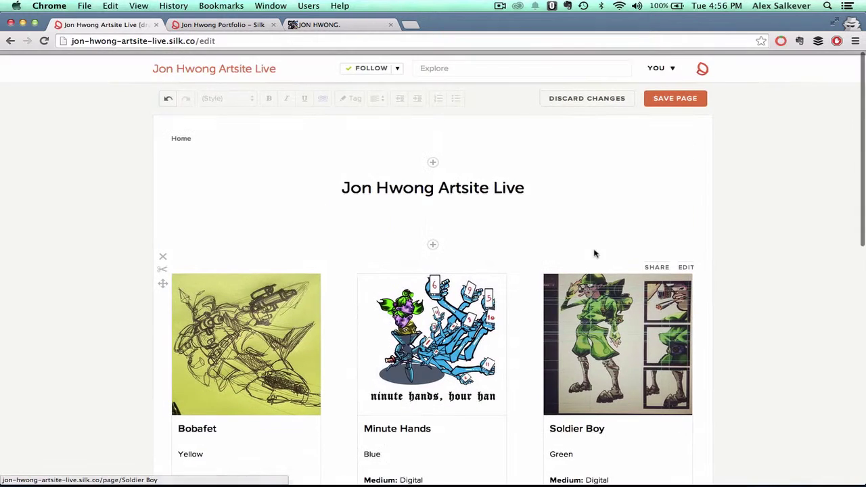
scroll(595, 253, "down", 6)
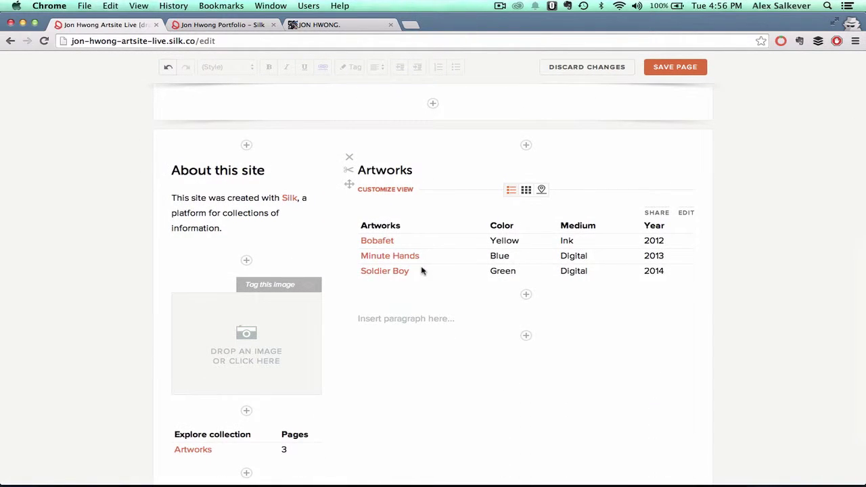
scroll(421, 270, "down", 1)
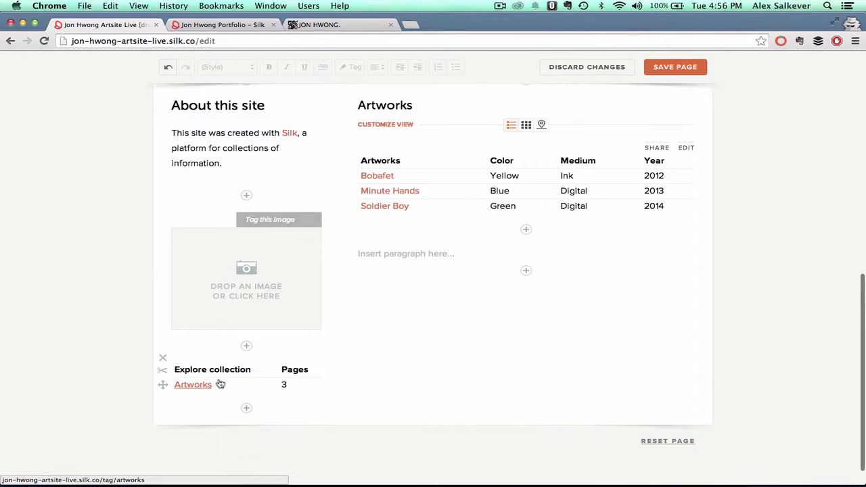
left_click(193, 385)
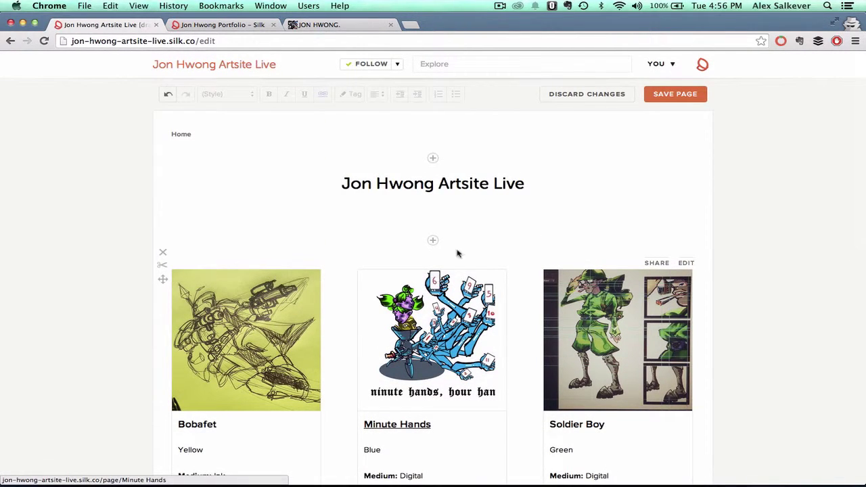
left_click(662, 98)
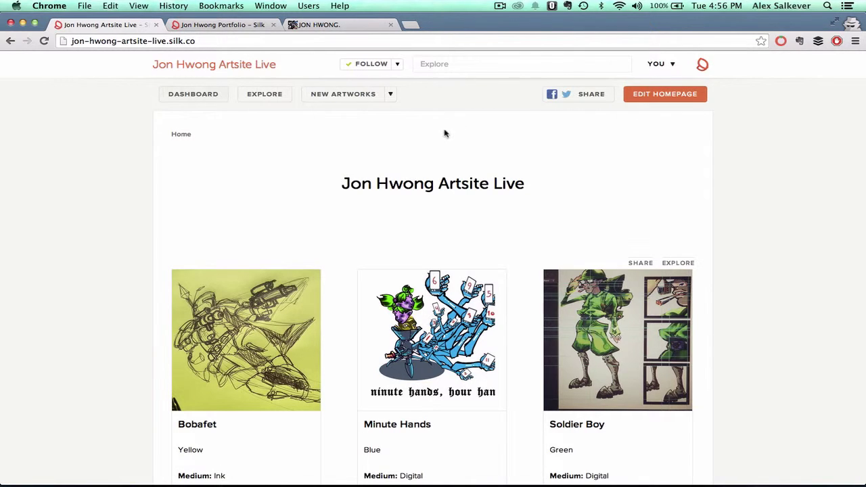
- Explore the Artworks collection as Groups, grouped by Color
left_click(271, 96)
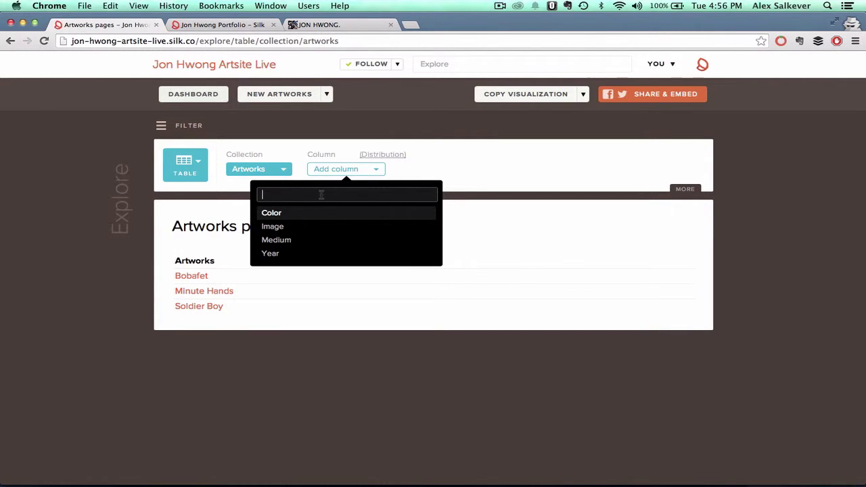
left_click(193, 165)
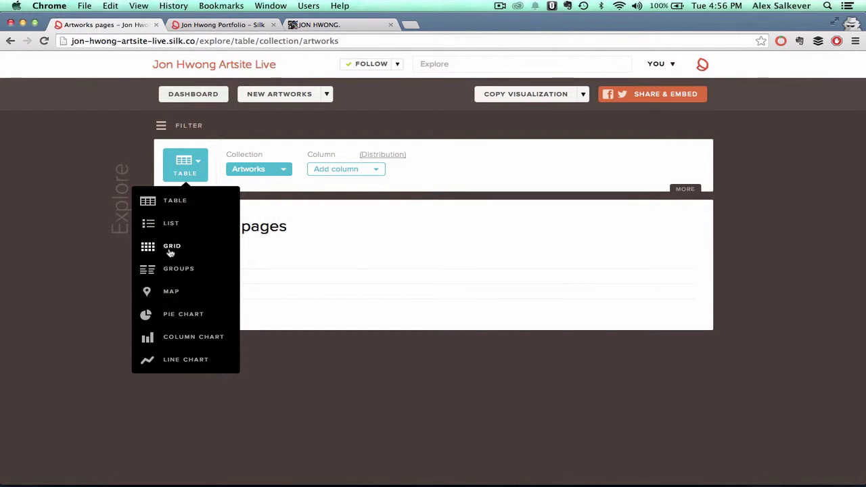
left_click(181, 272)
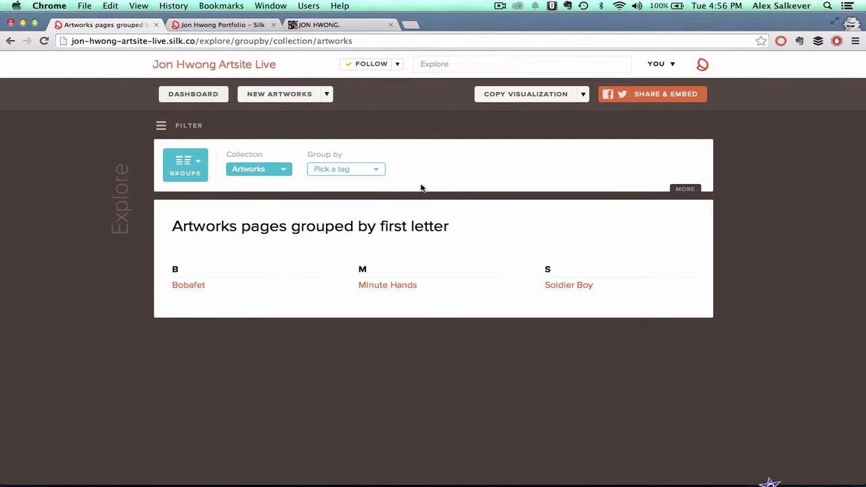
left_click(376, 169)
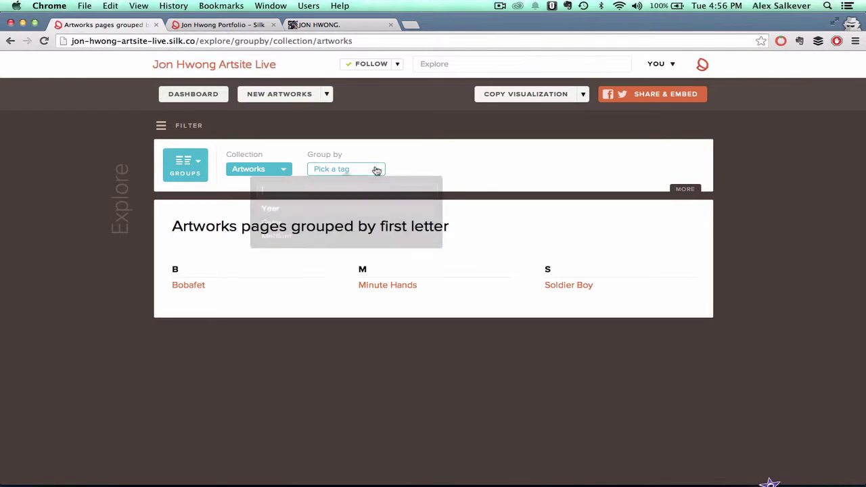
left_click(279, 226)
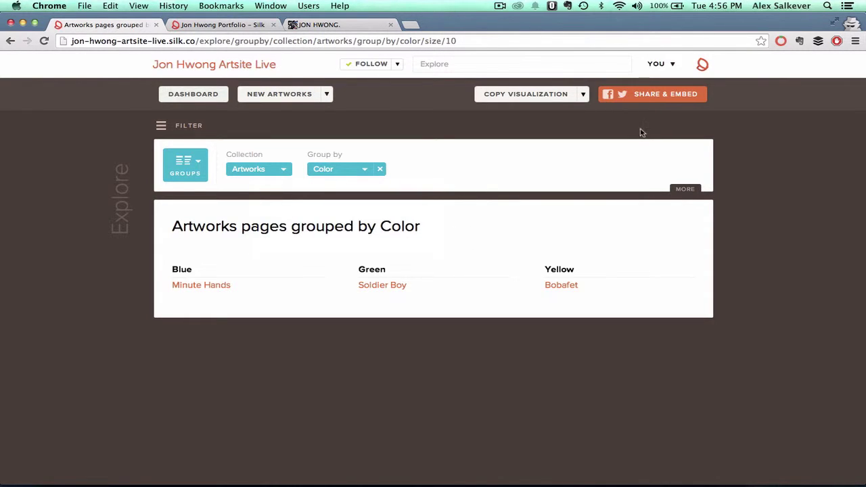
- Search for and open the Artworks table, then copy the visualization
left_click(491, 63)
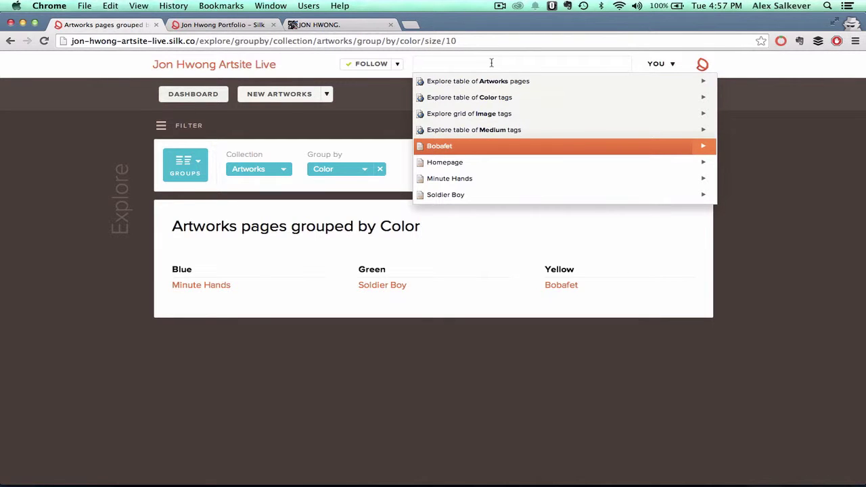
key("Up")
key("Up")
key("Up")
key("Up")
key("Return")
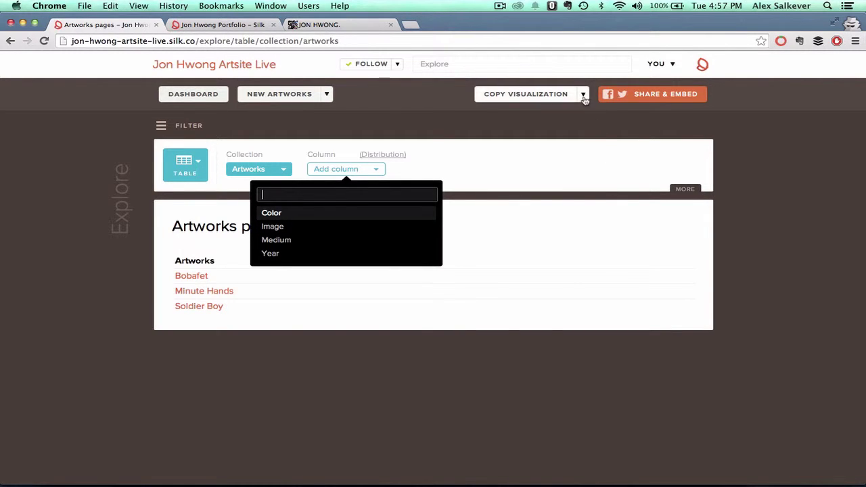
left_click(555, 96)
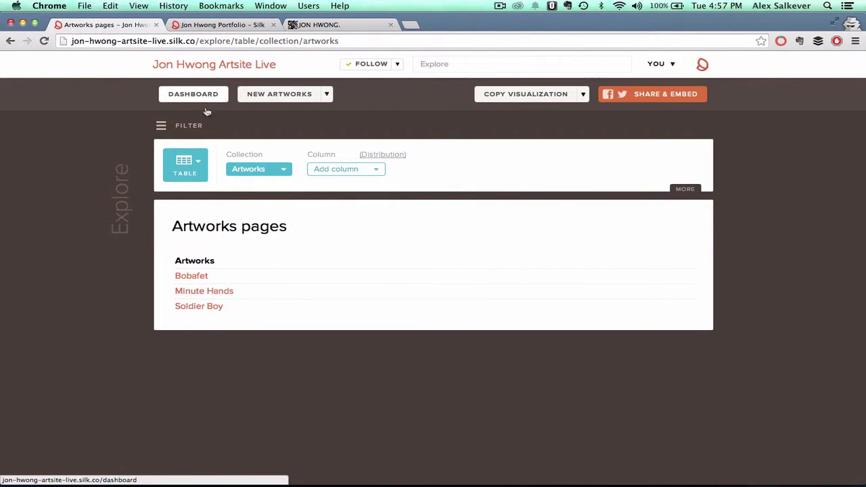
- Reopen the homepage for editing, insert an Artworks table, then delete the extra Artworks list above the gallery
left_click(198, 64)
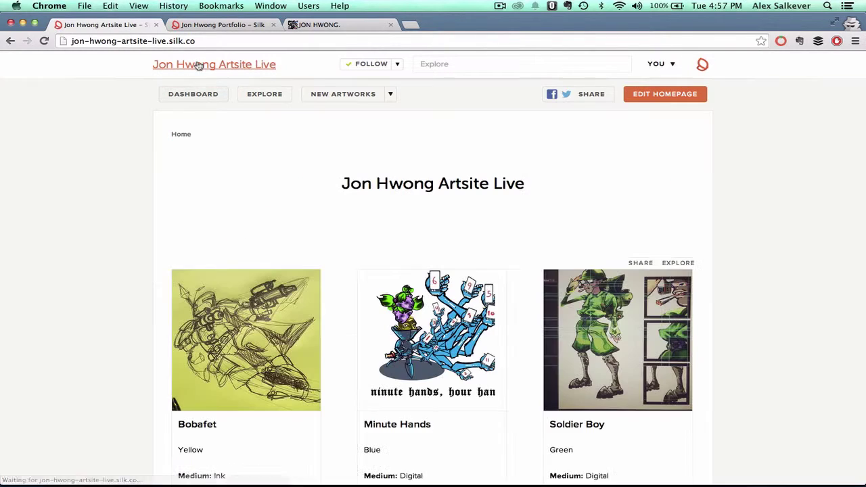
left_click(651, 97)
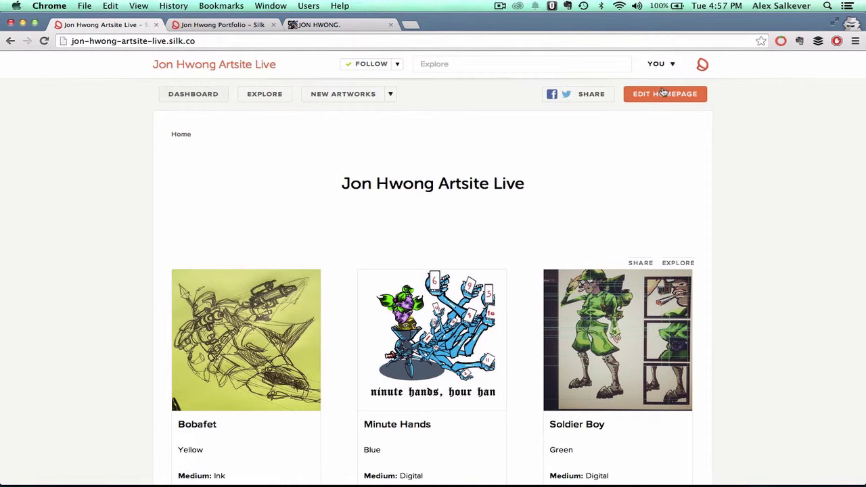
left_click(433, 242)
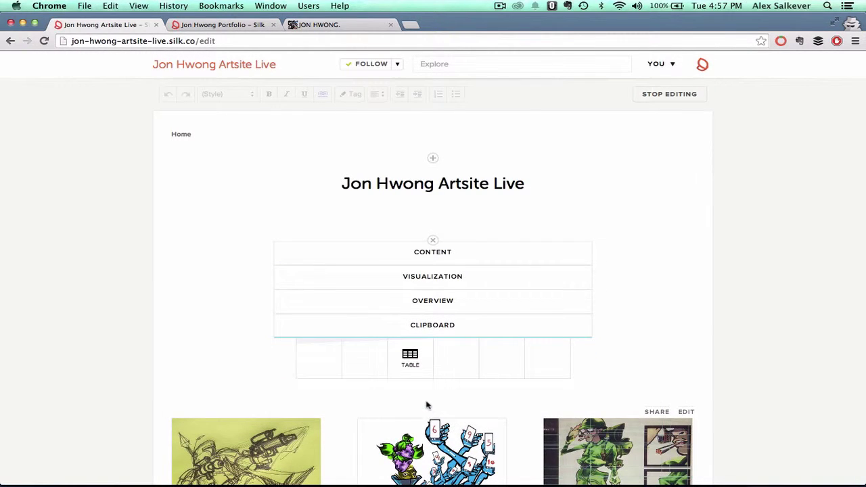
left_click(410, 357)
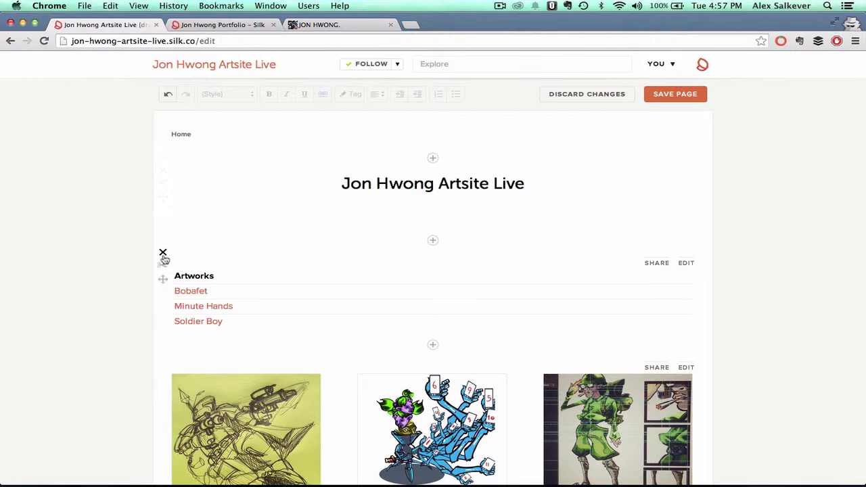
left_click(162, 252)
scroll(570, 225, "down", 10)
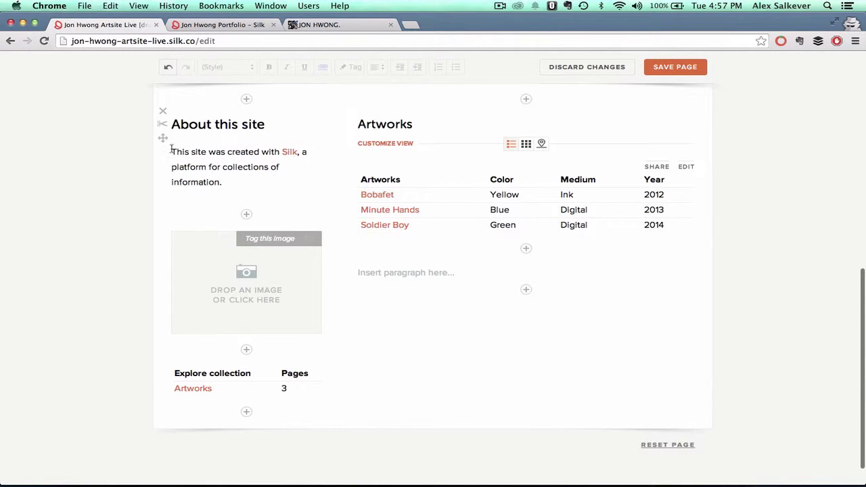
left_click_drag(172, 149, 223, 179)
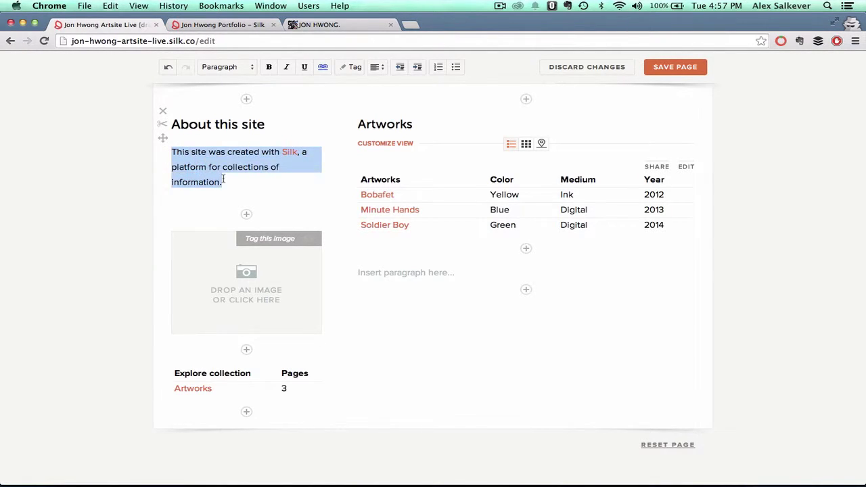
key("BackSpace")
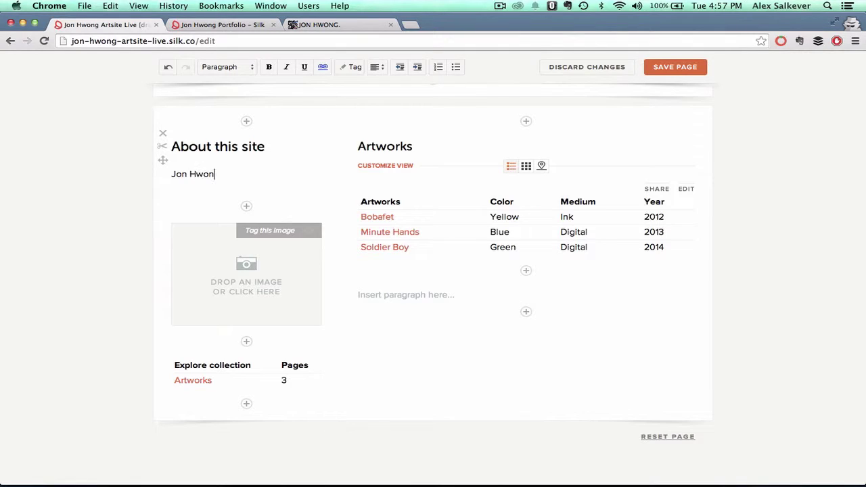
- Add a Twitter feed block with the artist's handle below the About text
left_click(247, 207)
left_click(248, 208)
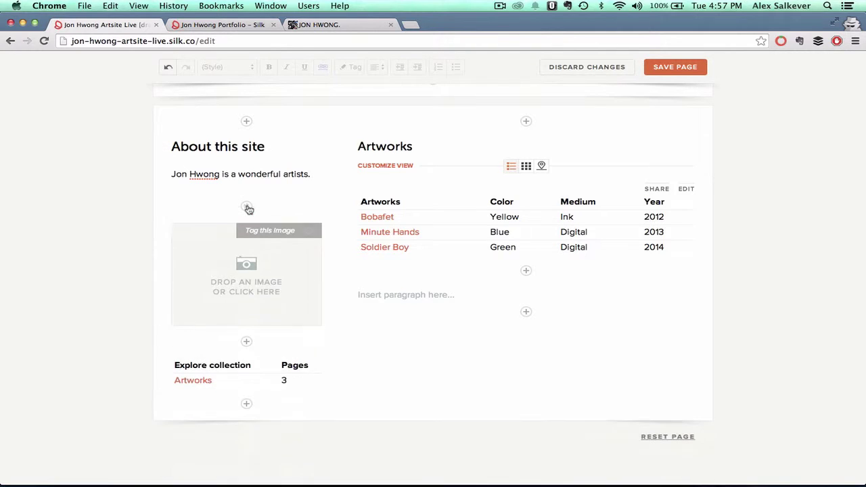
left_click(249, 209)
left_click(247, 222)
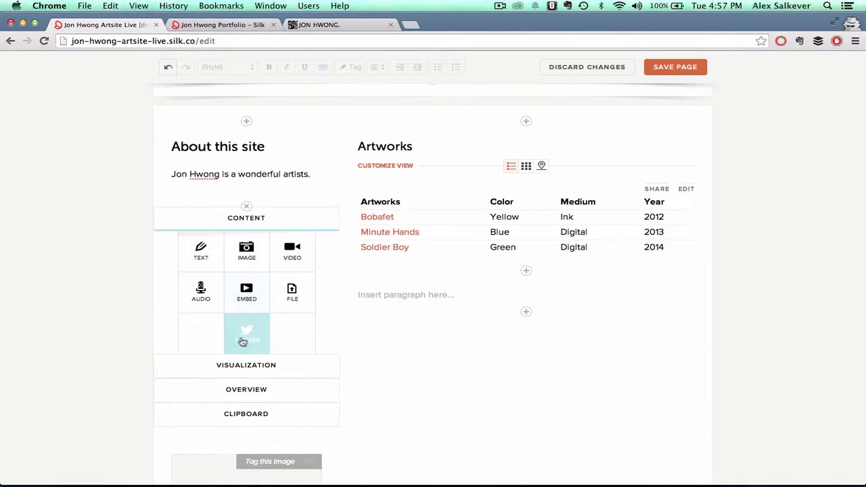
left_click(248, 337)
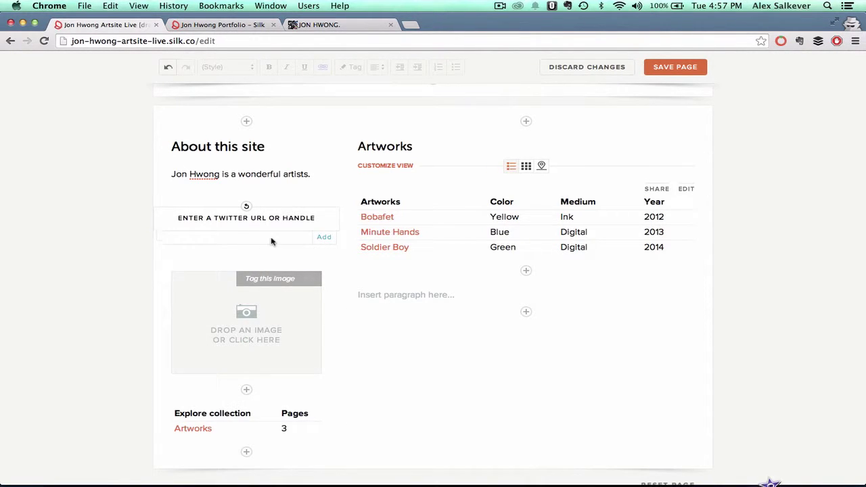
type("@p")
key("BackSpace")
left_click(326, 238)
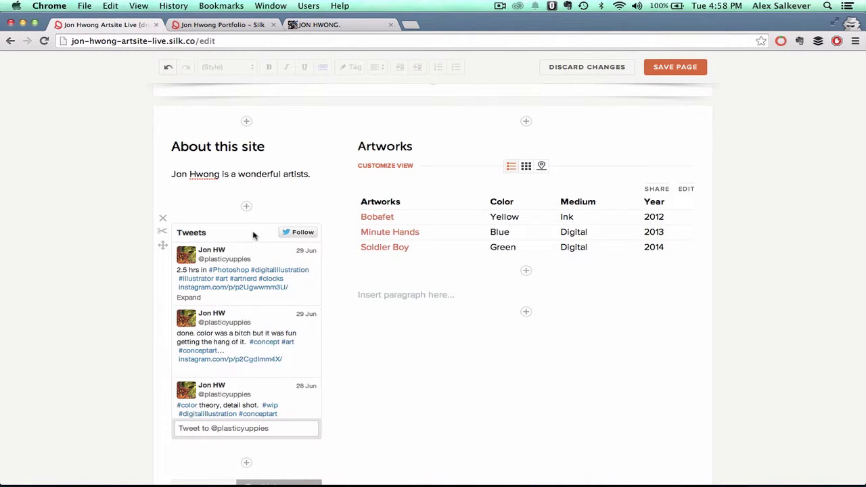
- Delete the empty image block further down the page
scroll(253, 234, "down", 5)
scroll(375, 318, "down", 5)
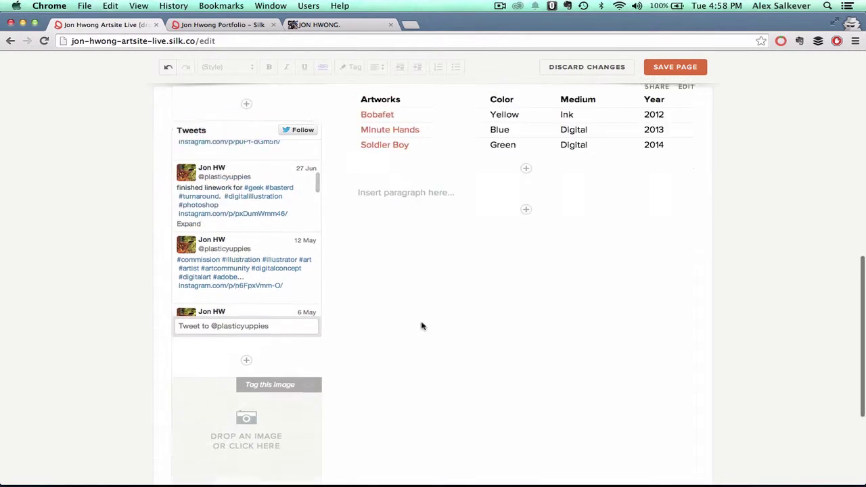
left_click(163, 304)
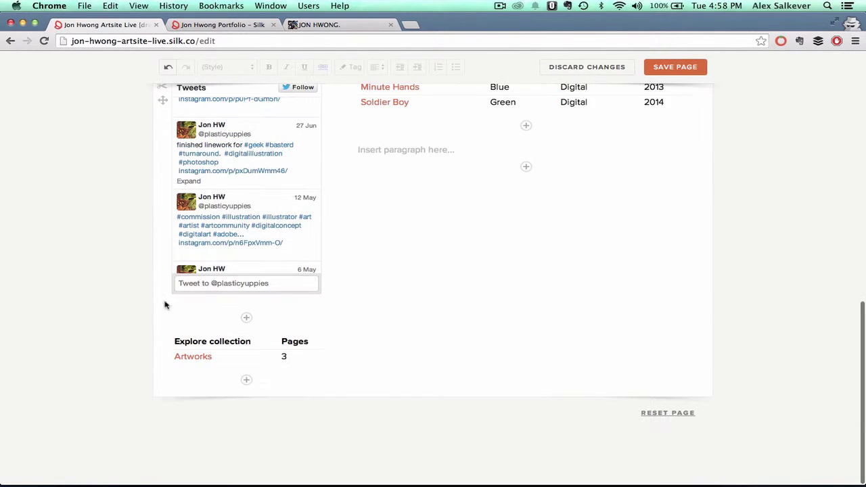
scroll(436, 269, "up", 3)
scroll(436, 270, "up", 10)
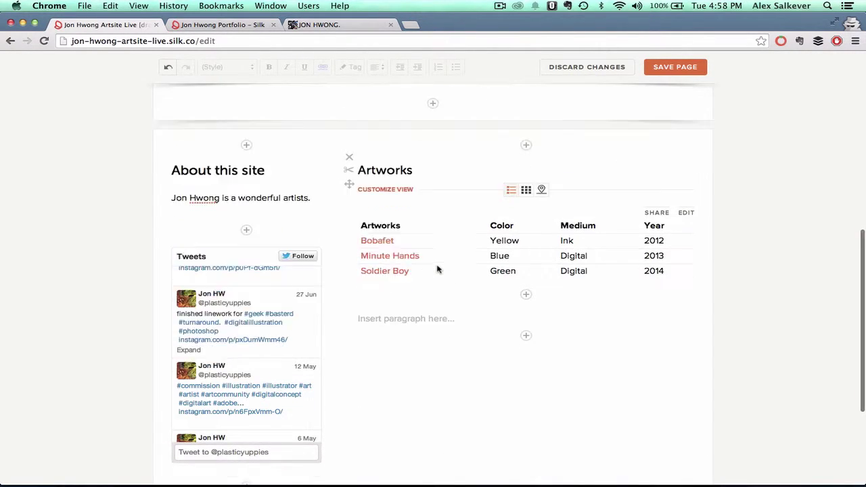
scroll(474, 257, "up", 2)
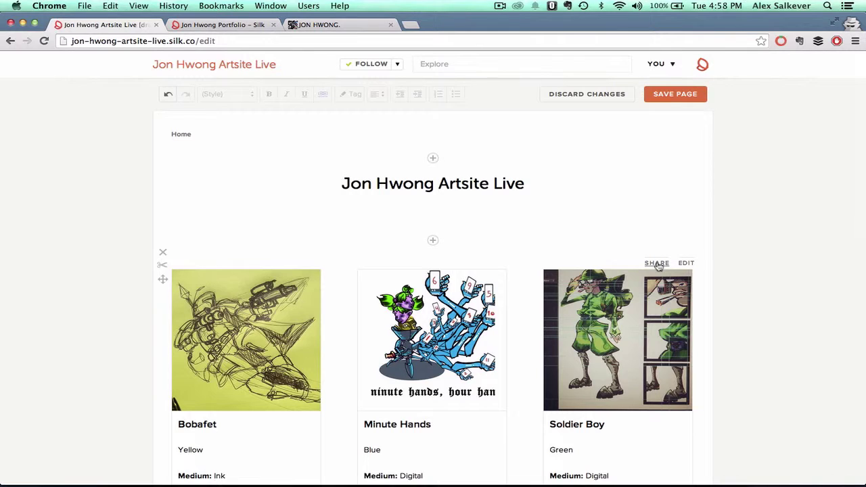
- Save the homepage and view the artwork gallery's embed code
left_click(666, 94)
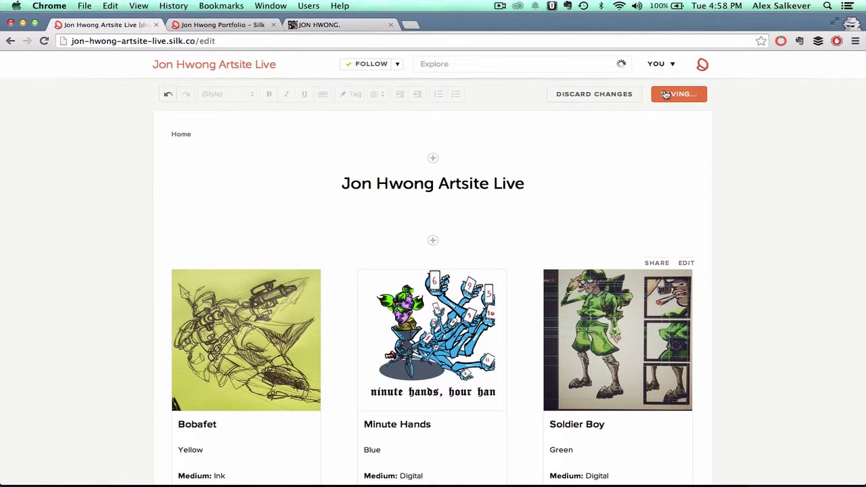
left_click(639, 263)
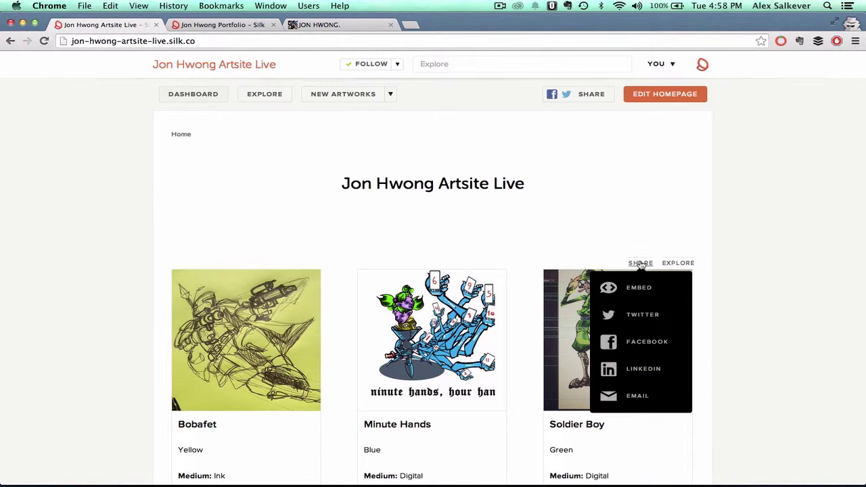
left_click(639, 289)
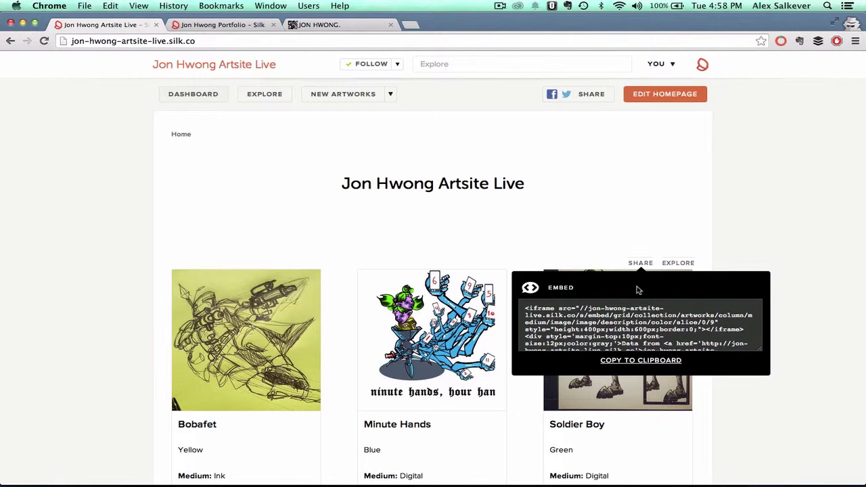
left_click(625, 235)
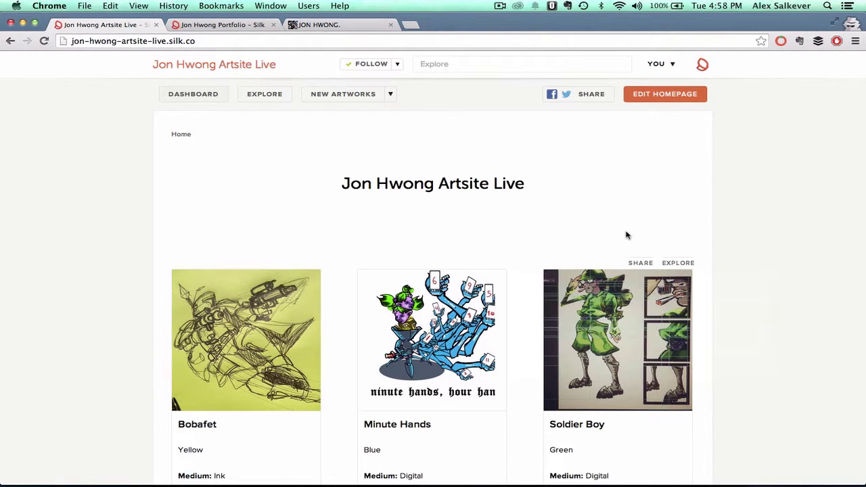
- Open the artwork gallery in the Explore view as an Artworks pages grid
left_click(641, 264)
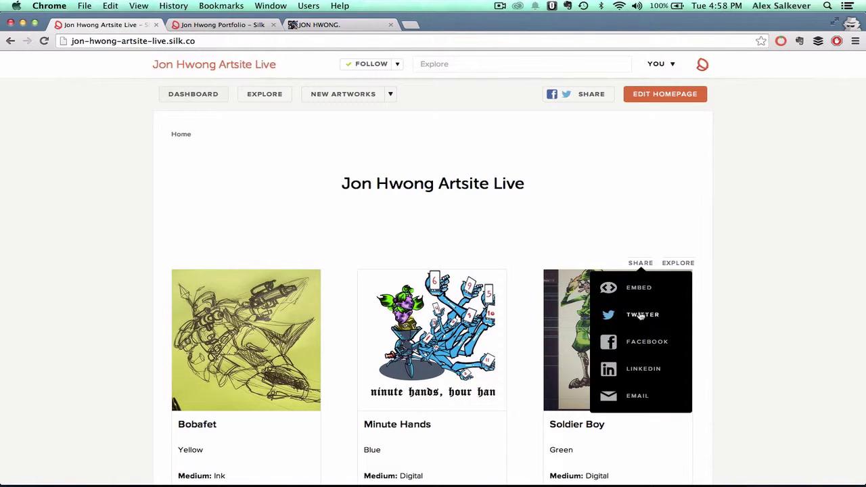
left_click(629, 230)
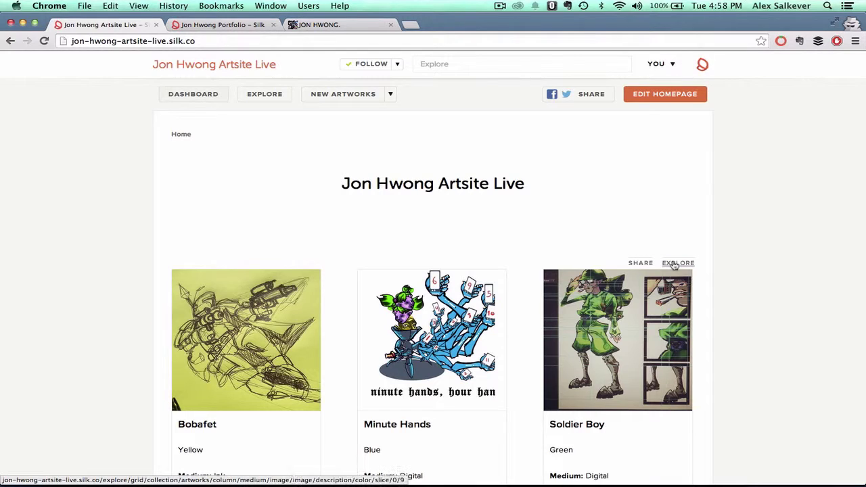
left_click(674, 264)
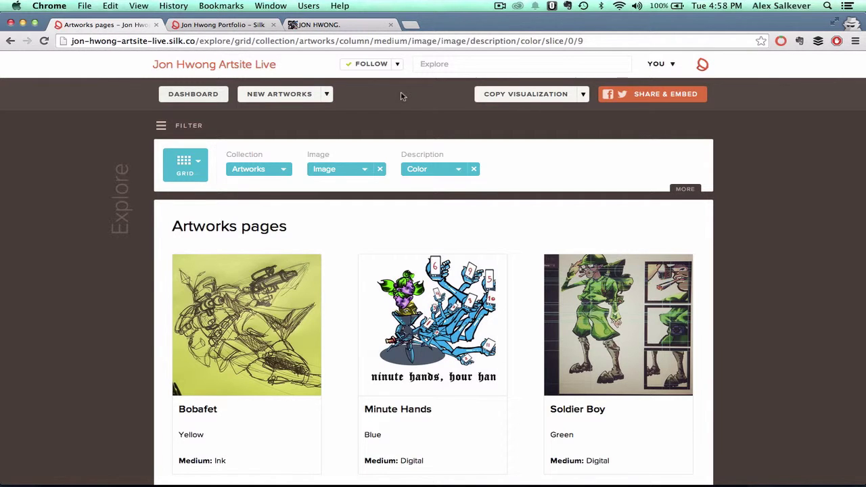
- Return to the saved artsite homepage and scroll through its sections
left_click(195, 65)
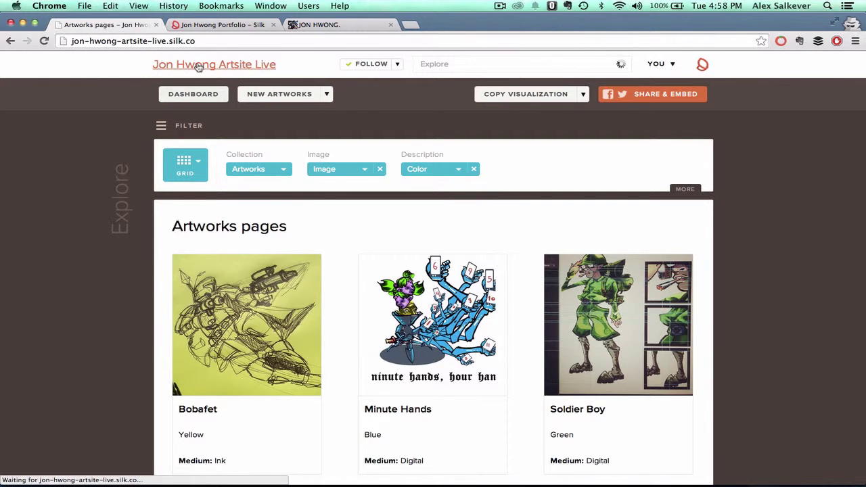
scroll(369, 217, "down", 1)
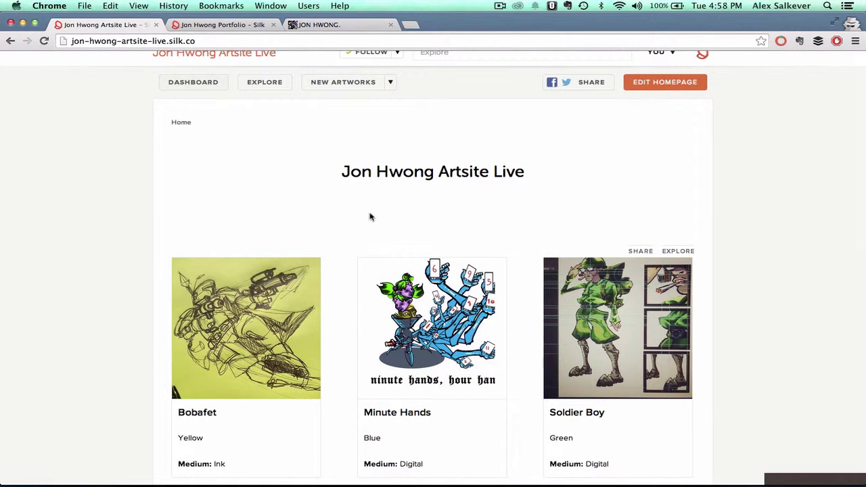
scroll(370, 217, "down", 8)
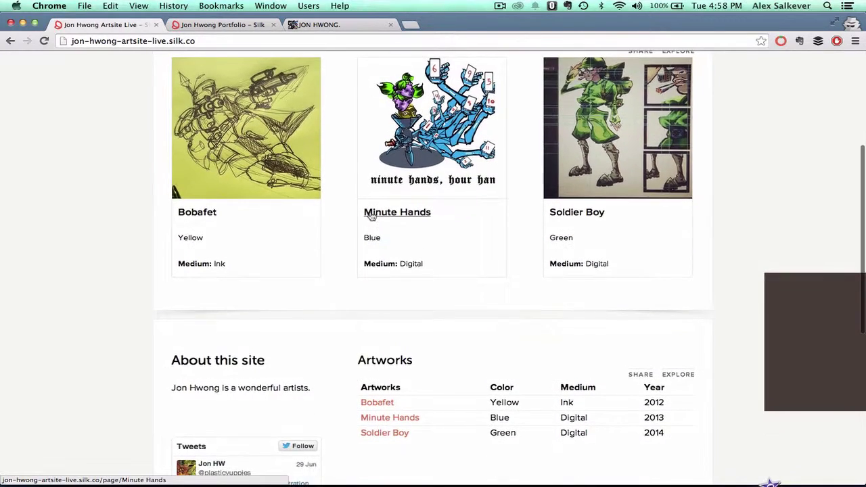
scroll(370, 216, "up", 8)
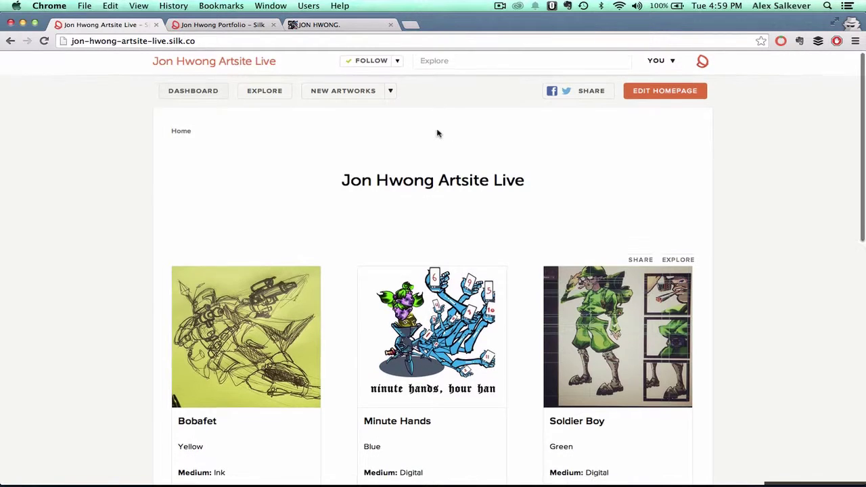
left_click(223, 24)
scroll(473, 222, "down", 3)
scroll(474, 222, "down", 5)
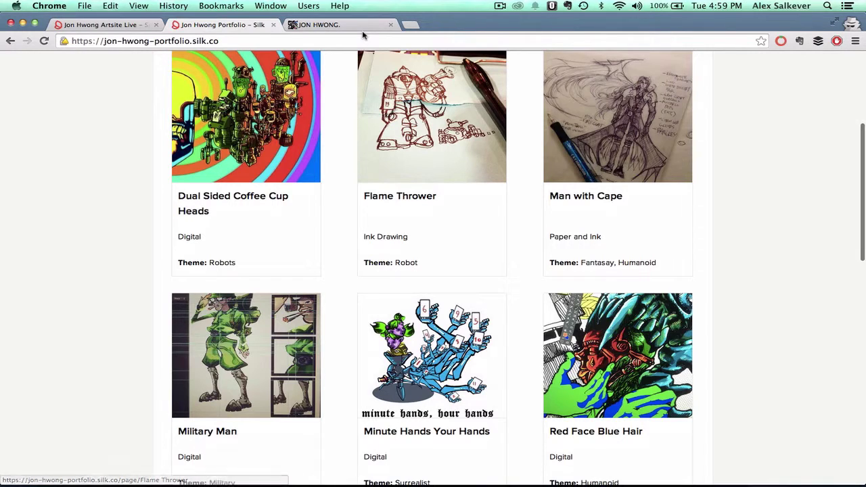
scroll(318, 156, "up", 8)
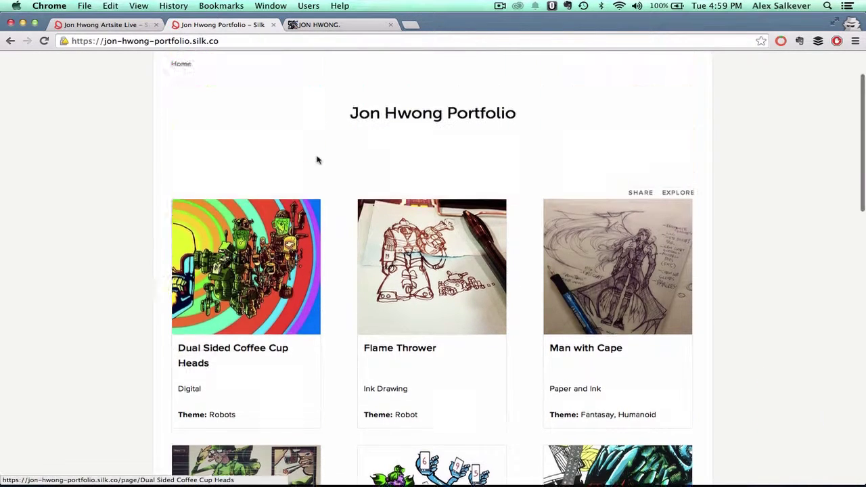